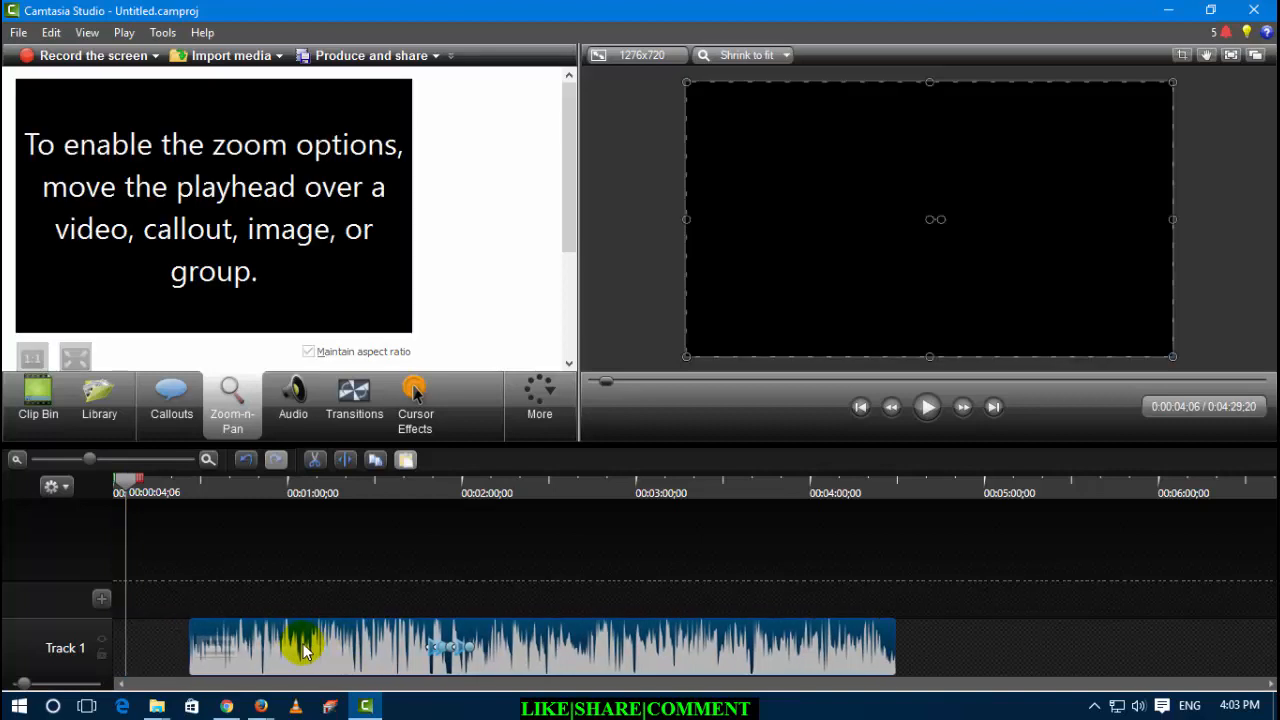
Step: Import the video hafiztime from Local Disk (E:) into the clip bin
left_click(36, 423)
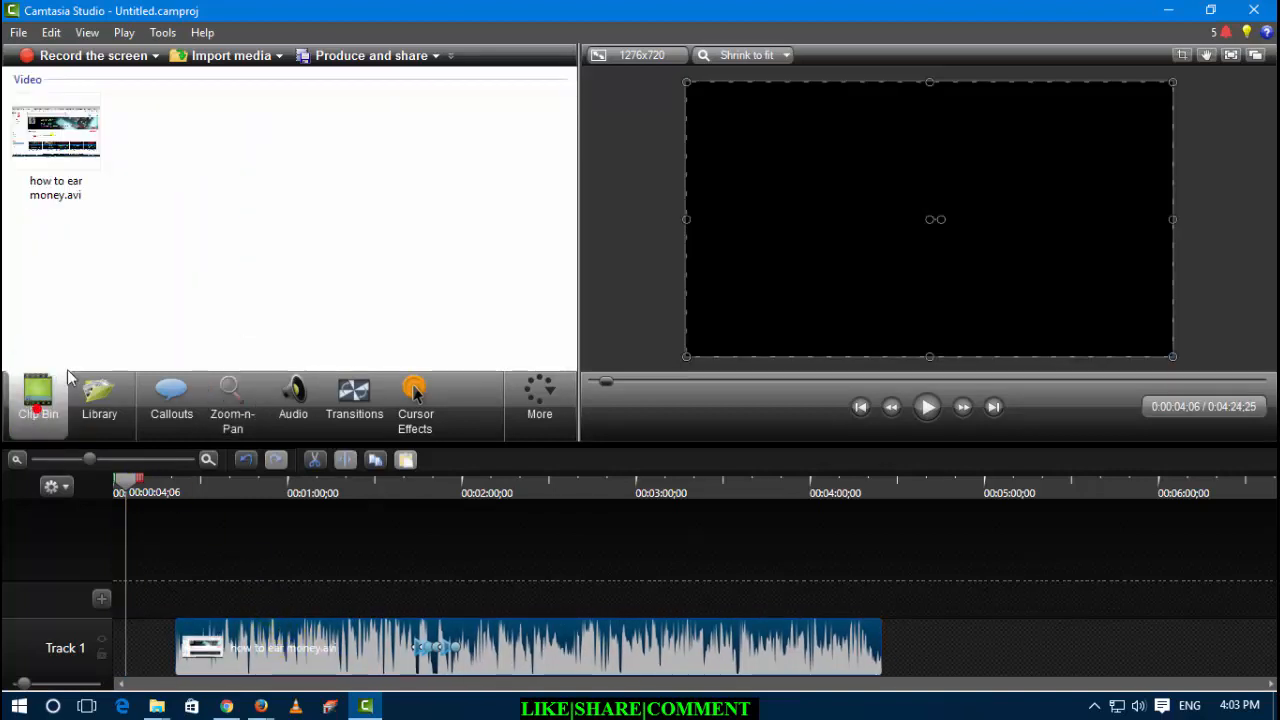
right_click(235, 188)
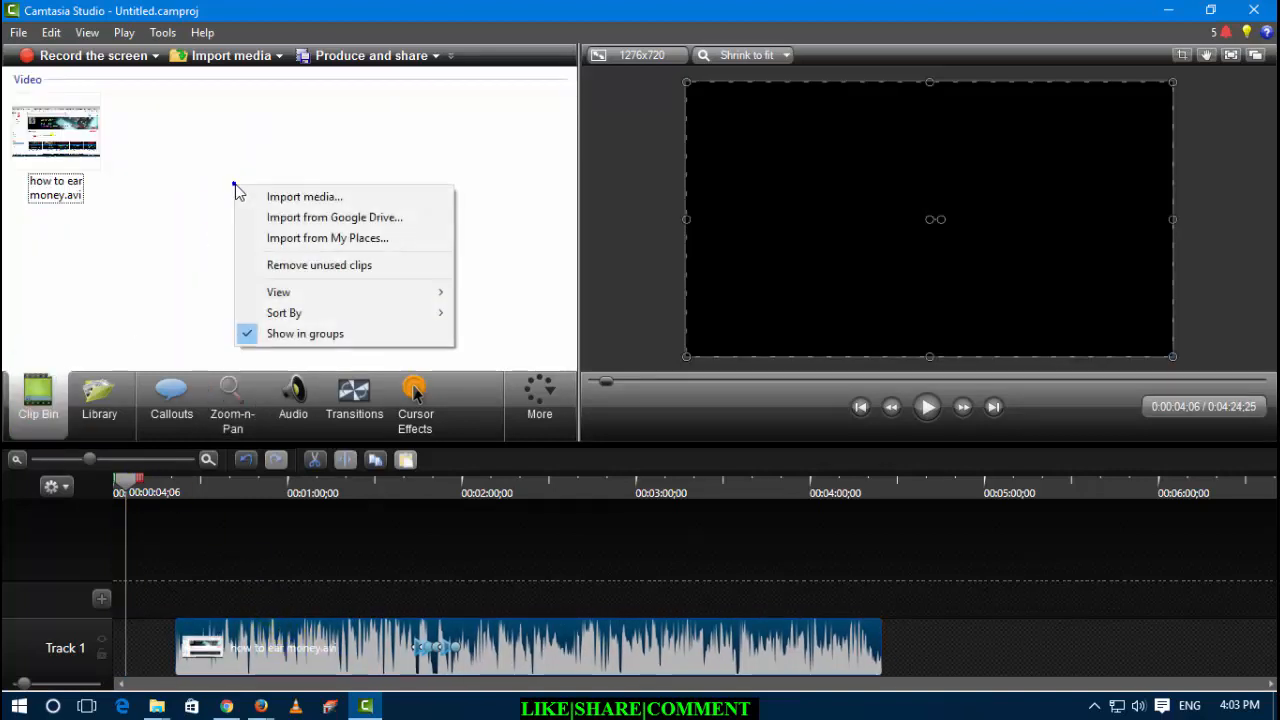
left_click(316, 200)
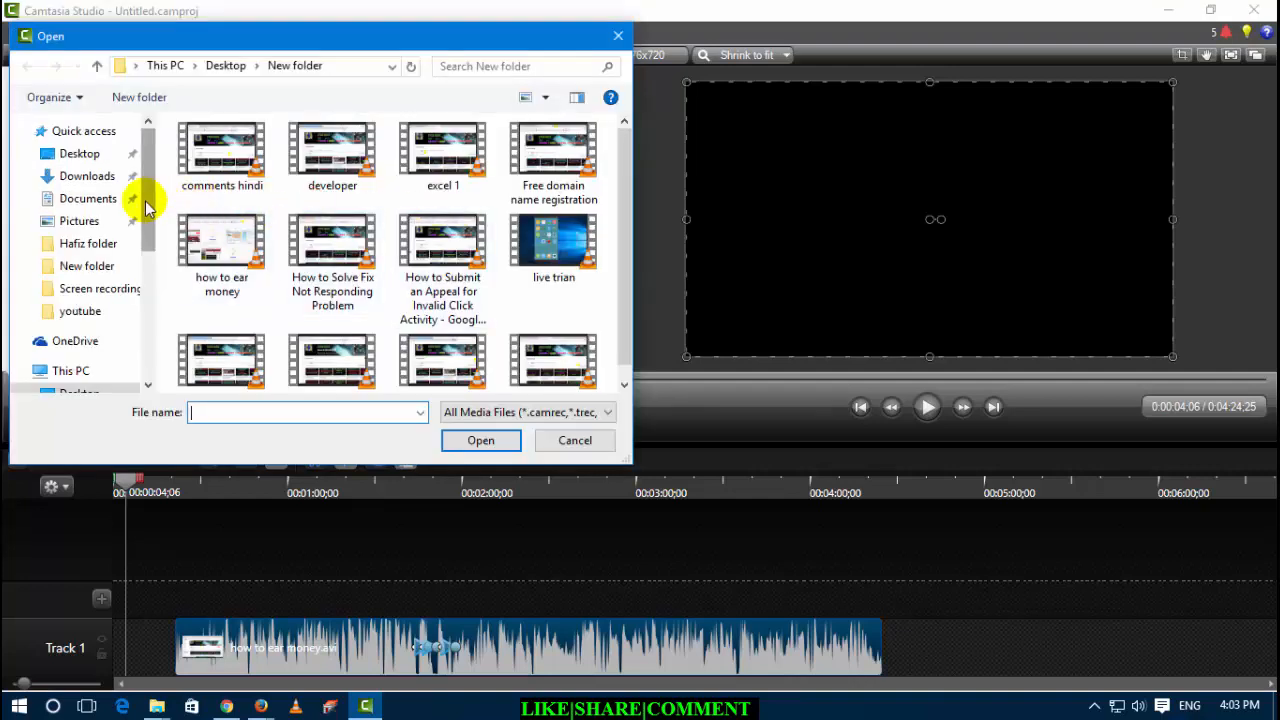
left_click_drag(145, 200, 145, 324)
left_click(95, 303)
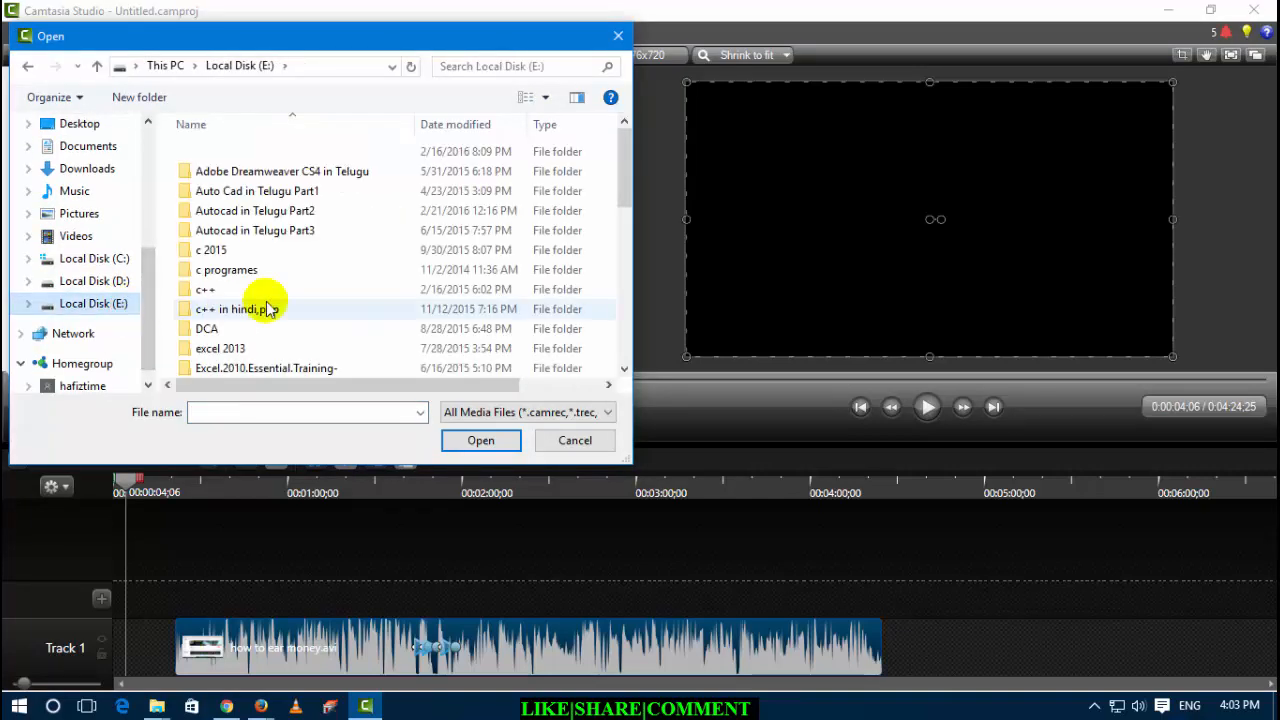
scroll(240, 297, "down", 3)
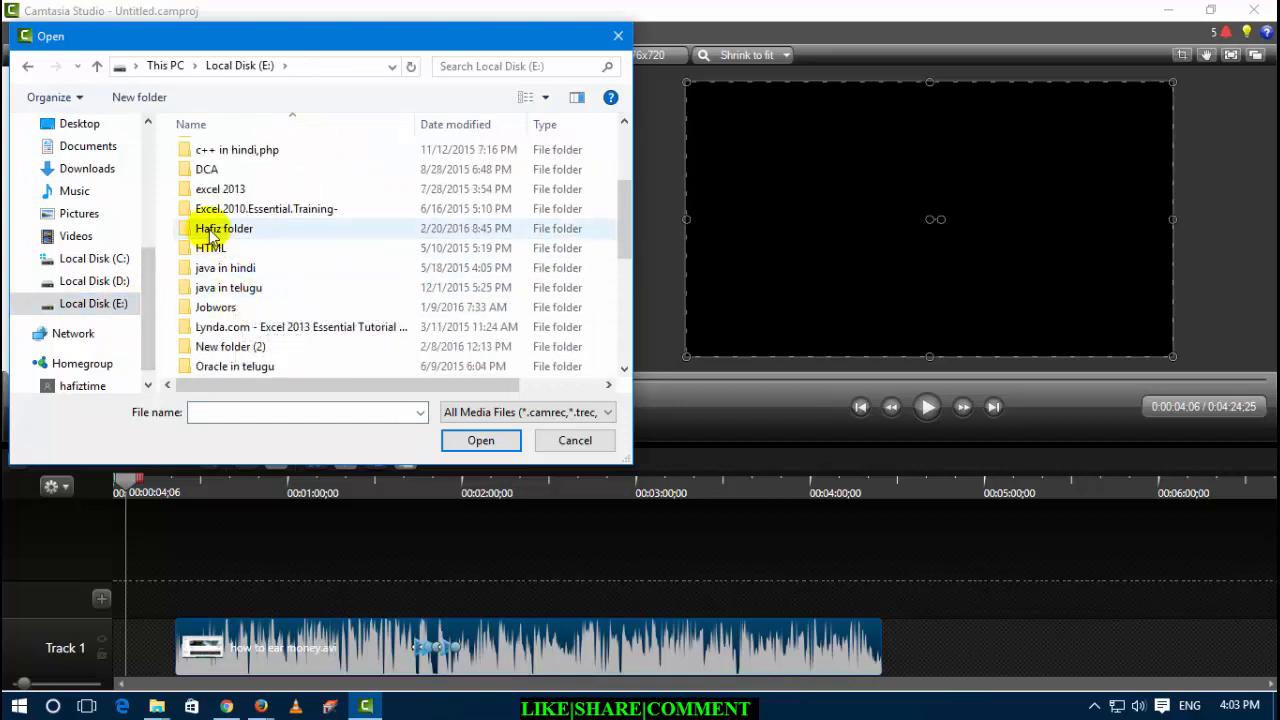
double_click(211, 226)
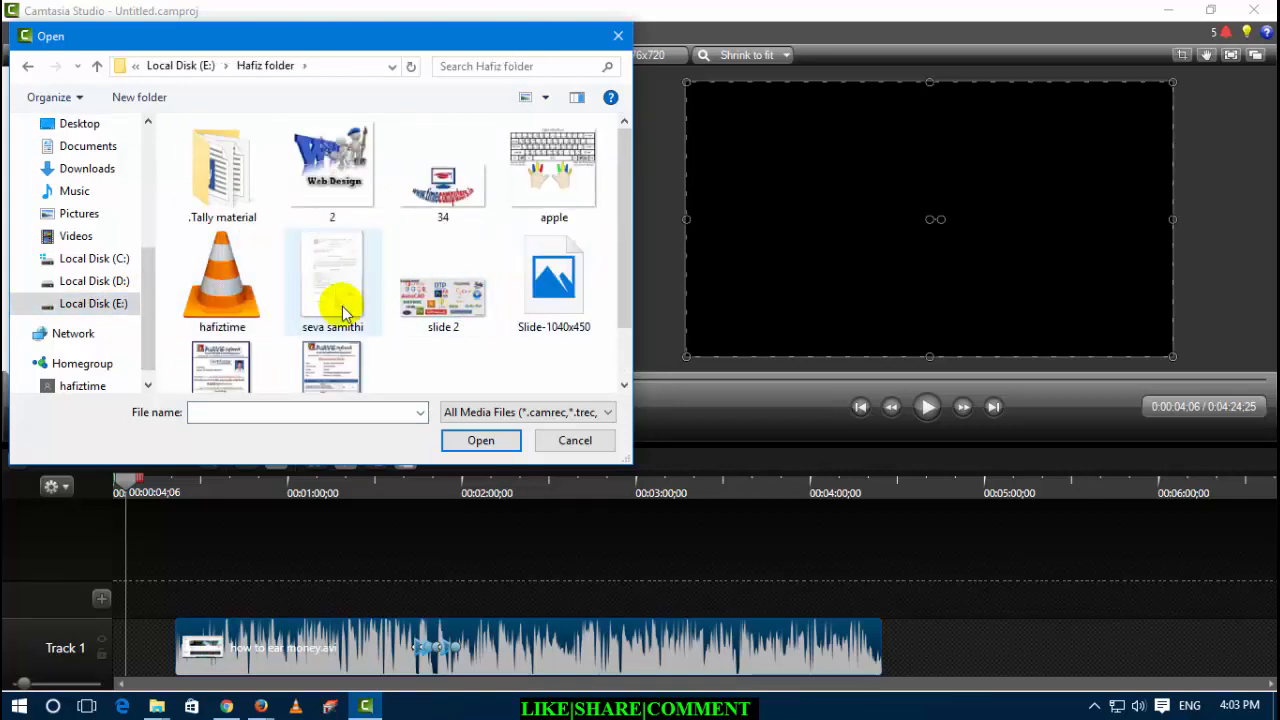
left_click(226, 296)
left_click(470, 440)
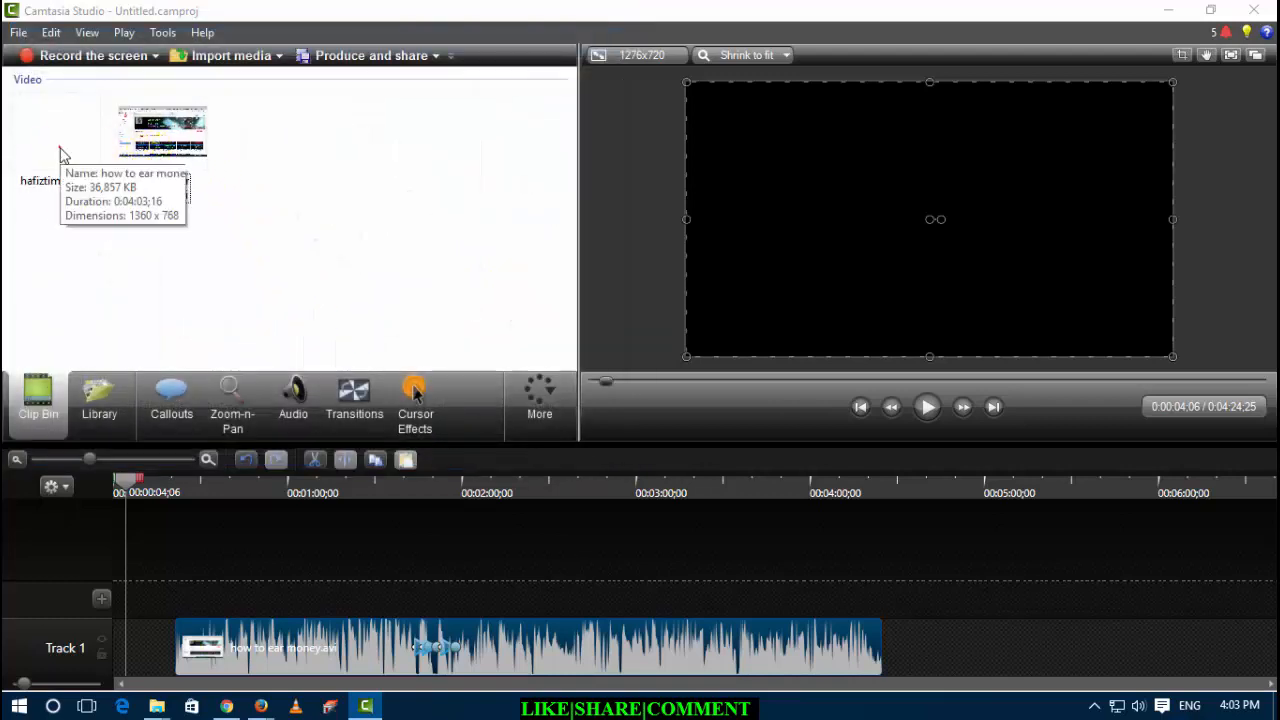
Step: Place hafiztime.mp4 at the very start of Track 1, ahead of the how to ear money.avi clip
left_click(60, 150)
left_click_drag(60, 150, 70, 242)
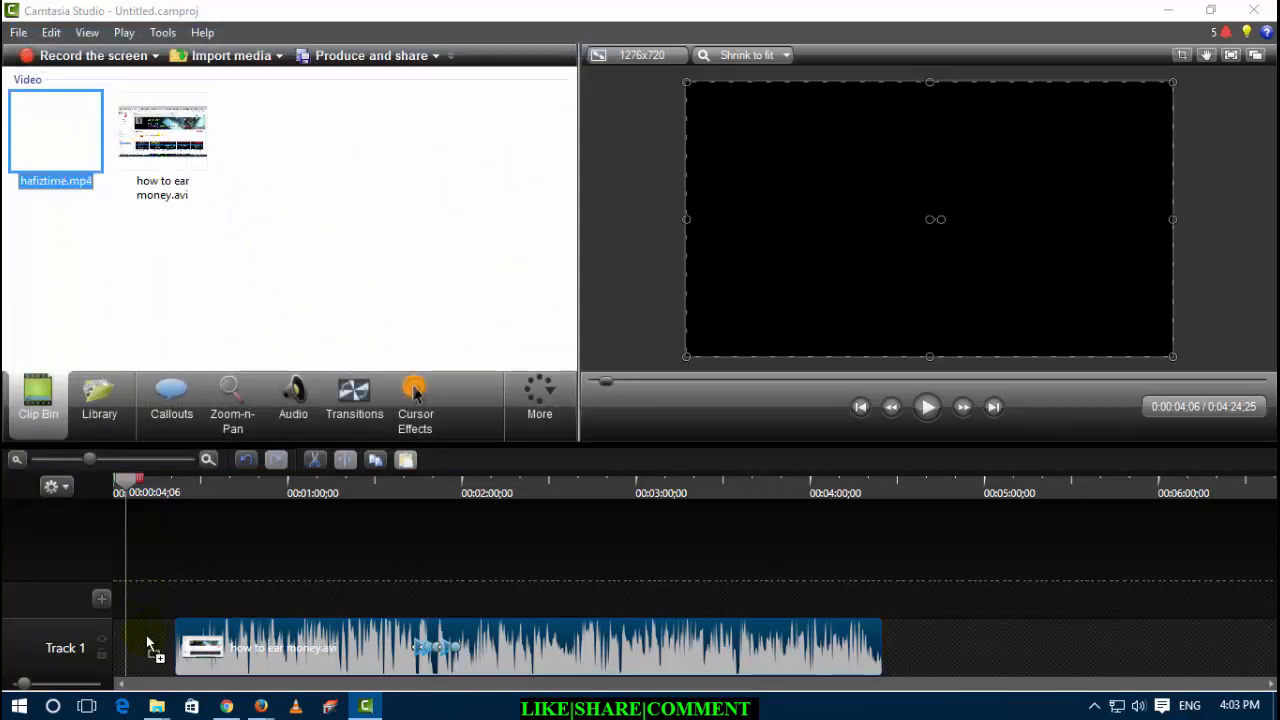
left_click_drag(148, 636, 150, 638)
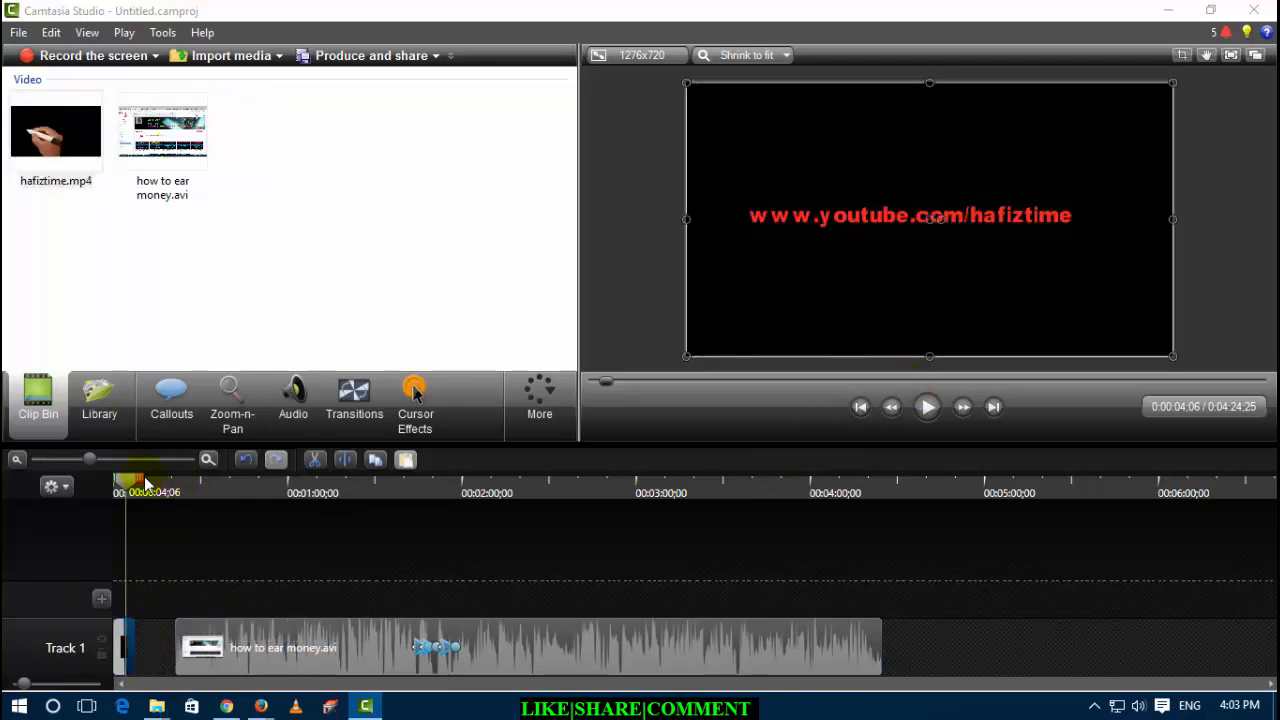
Step: Preview the beginning of the hafiztime intro clip on the timeline, then stop playback
left_click_drag(145, 484, 116, 484)
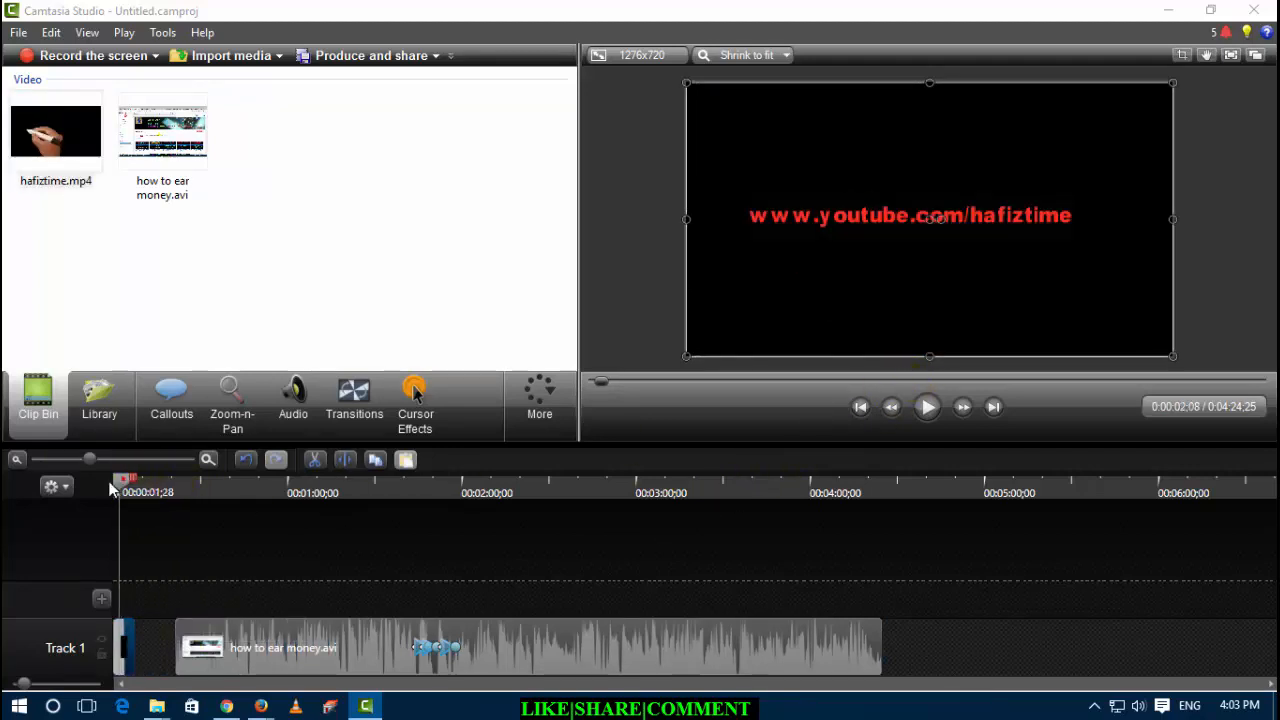
left_click(925, 406)
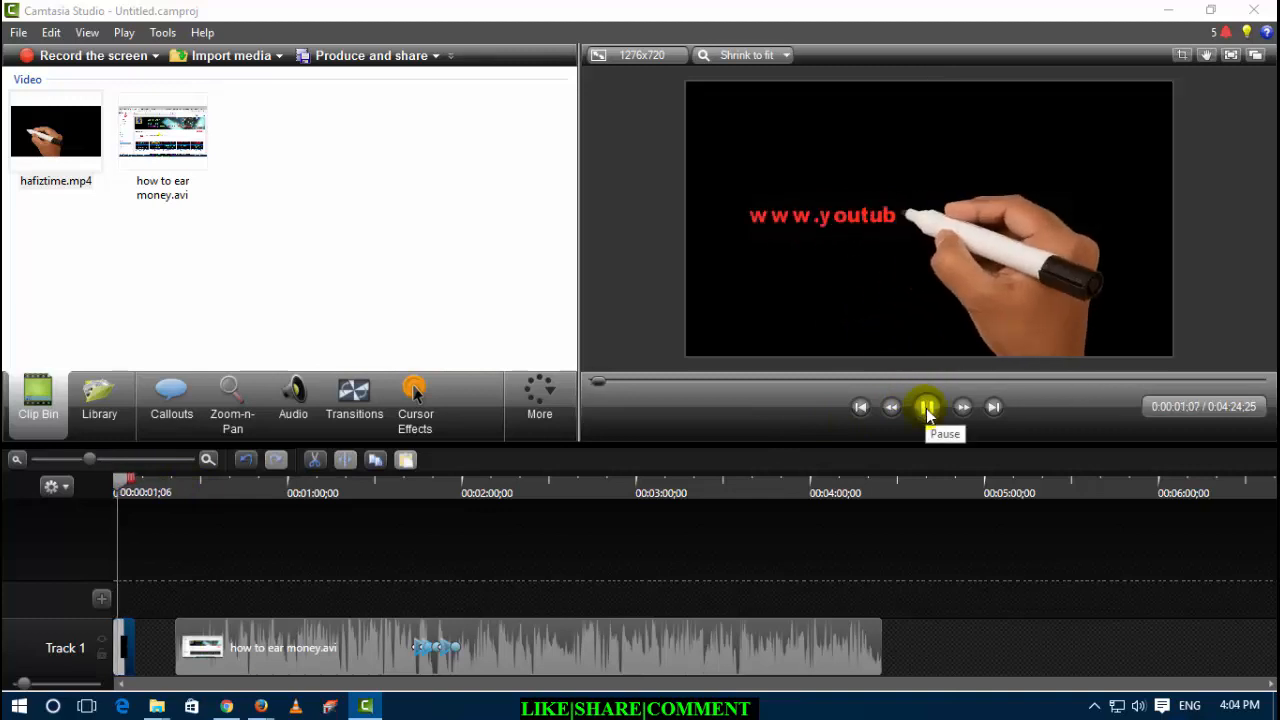
left_click(927, 408)
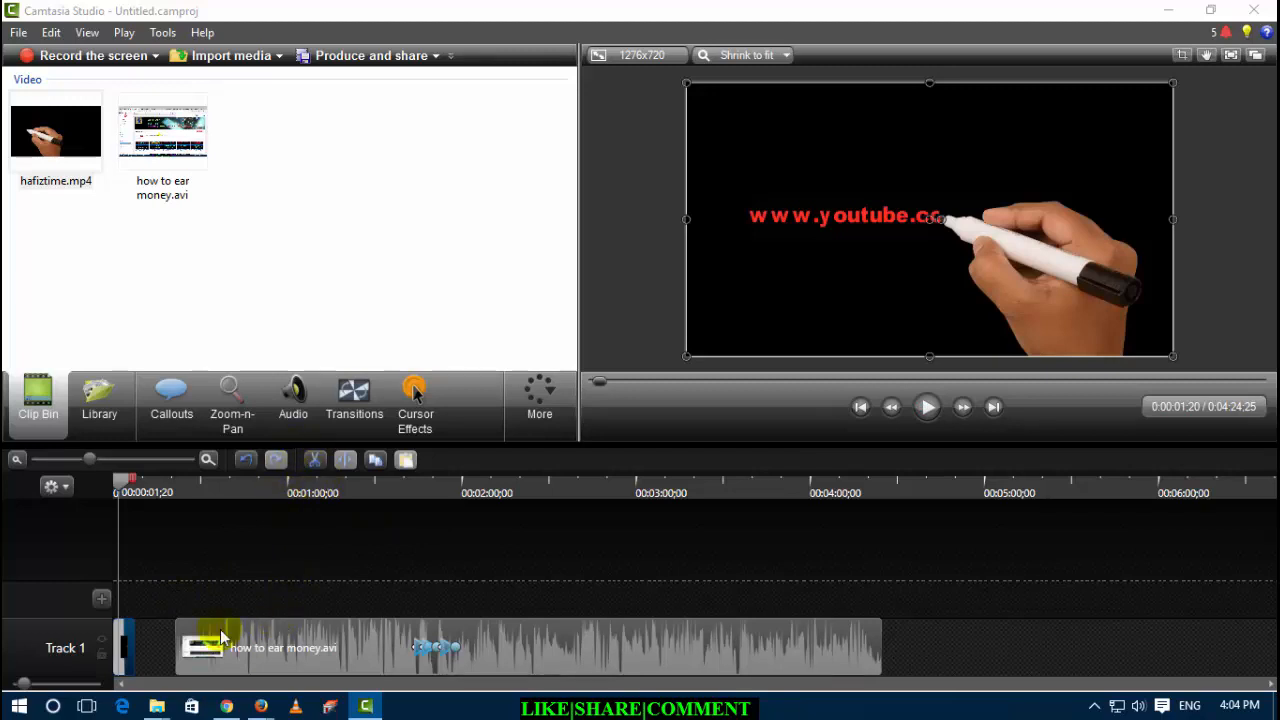
Step: Move the how to ear money.avi clip directly against the end of the intro clip and scrub through it to check
left_click_drag(259, 642, 225, 644)
left_click(136, 490)
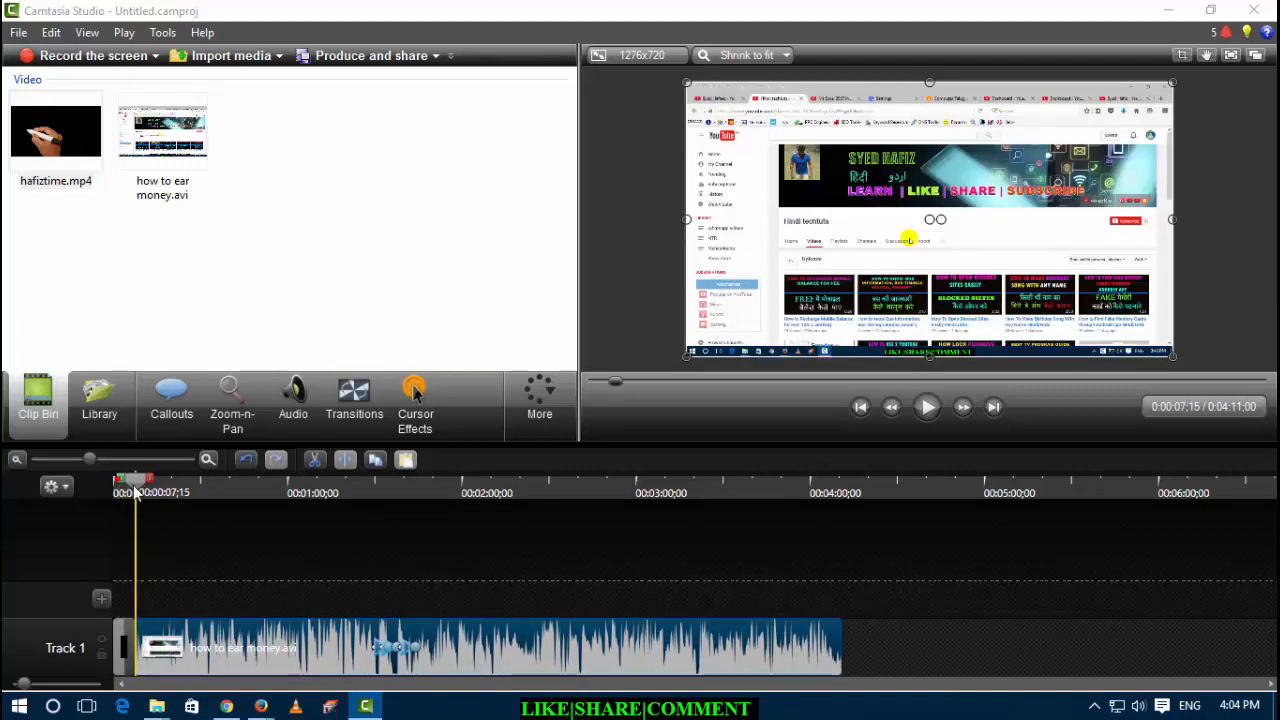
left_click_drag(136, 490, 243, 510)
left_click(496, 548)
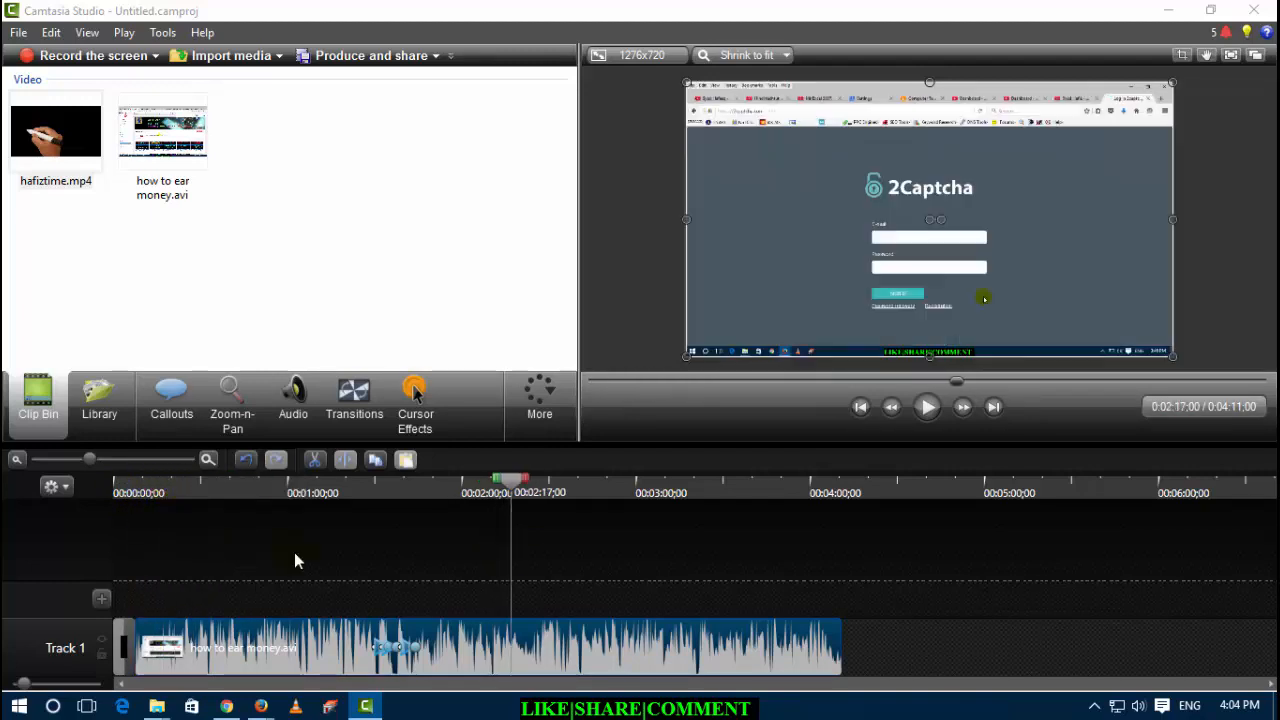
Step: Cut the section from 0:00:42;11 to 0:01:17;27 out of the how to ear money.avi clip
left_click_drag(294, 552, 236, 568)
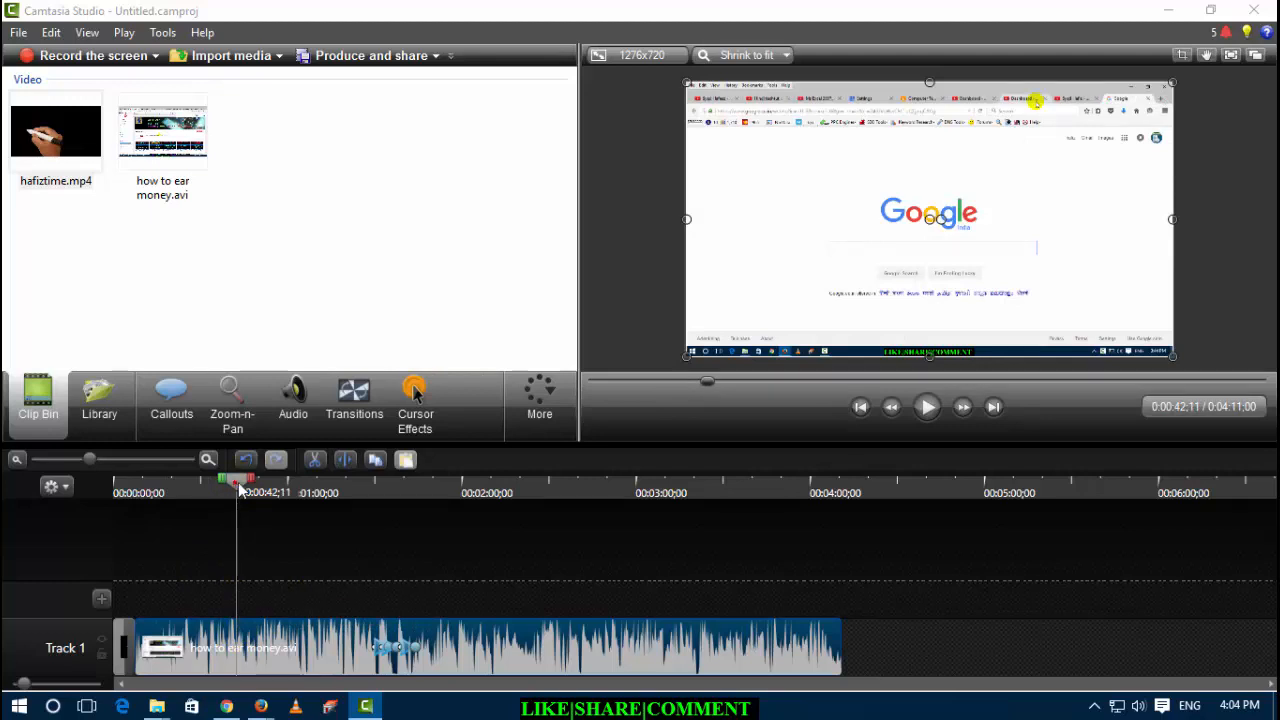
mouse_move(252, 485)
left_mouse_down()
mouse_move(325, 495)
mouse_move(273, 490)
left_mouse_up()
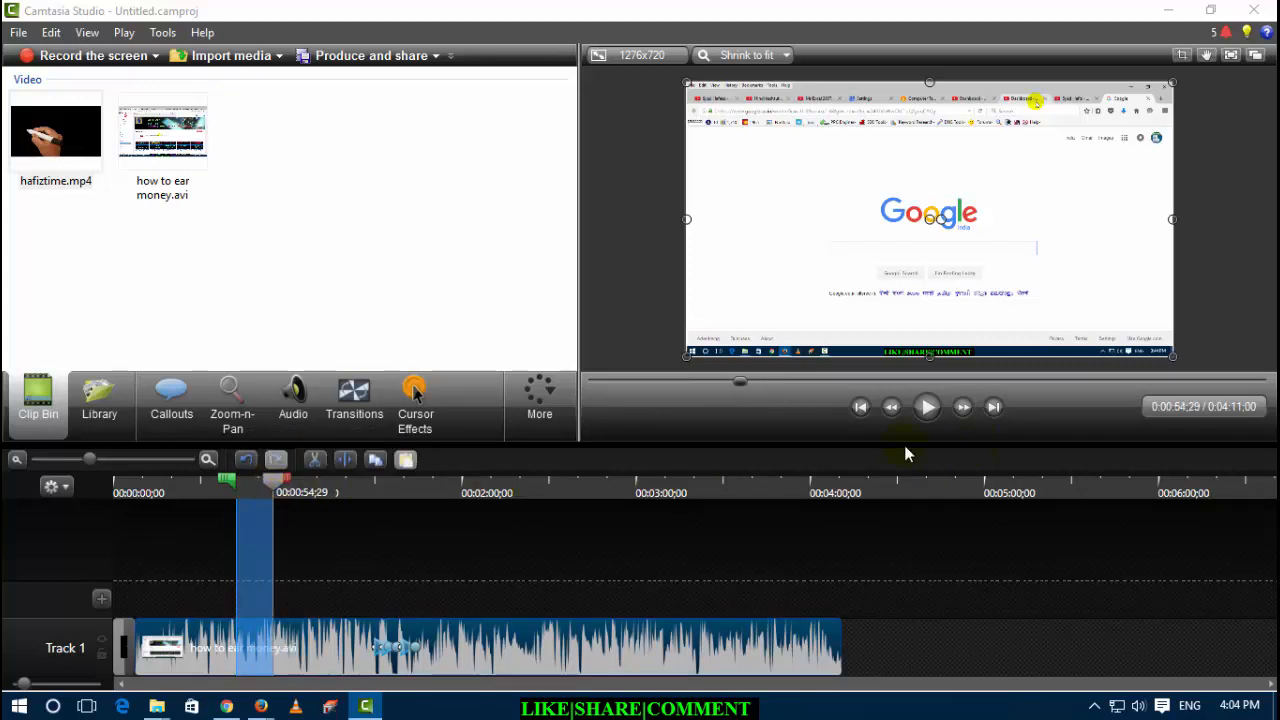
left_click(278, 486)
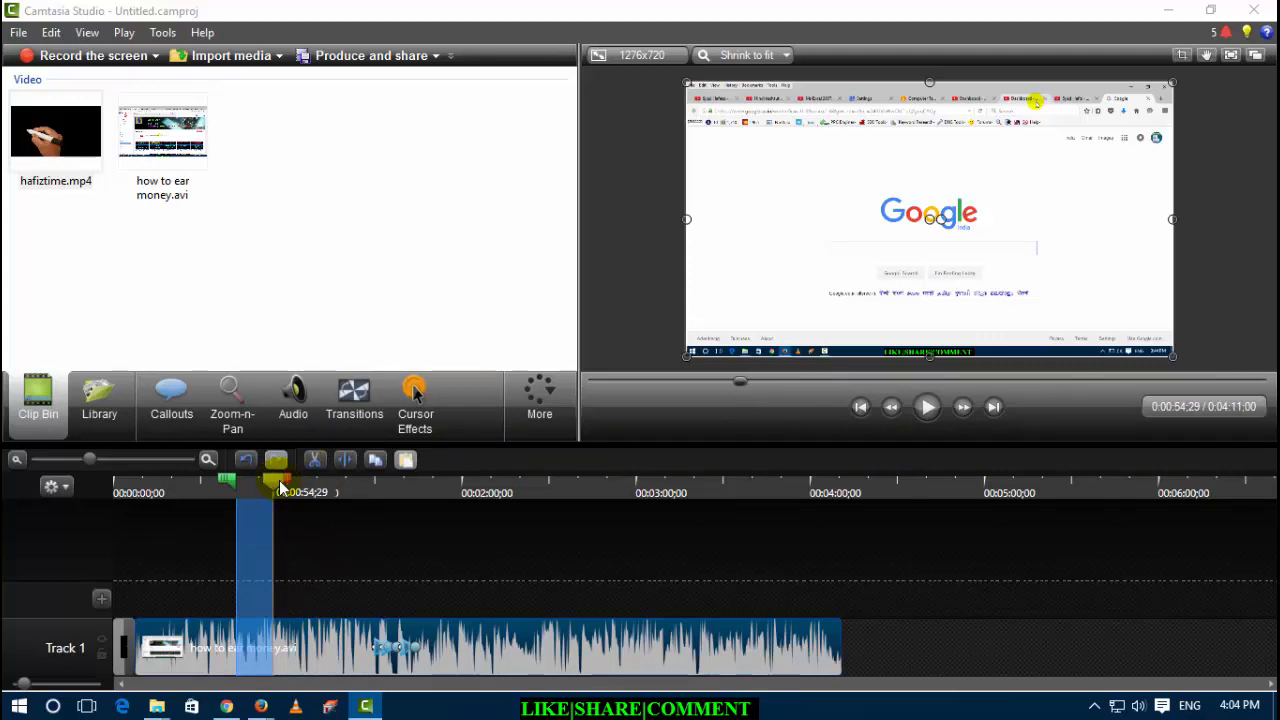
left_click(270, 488)
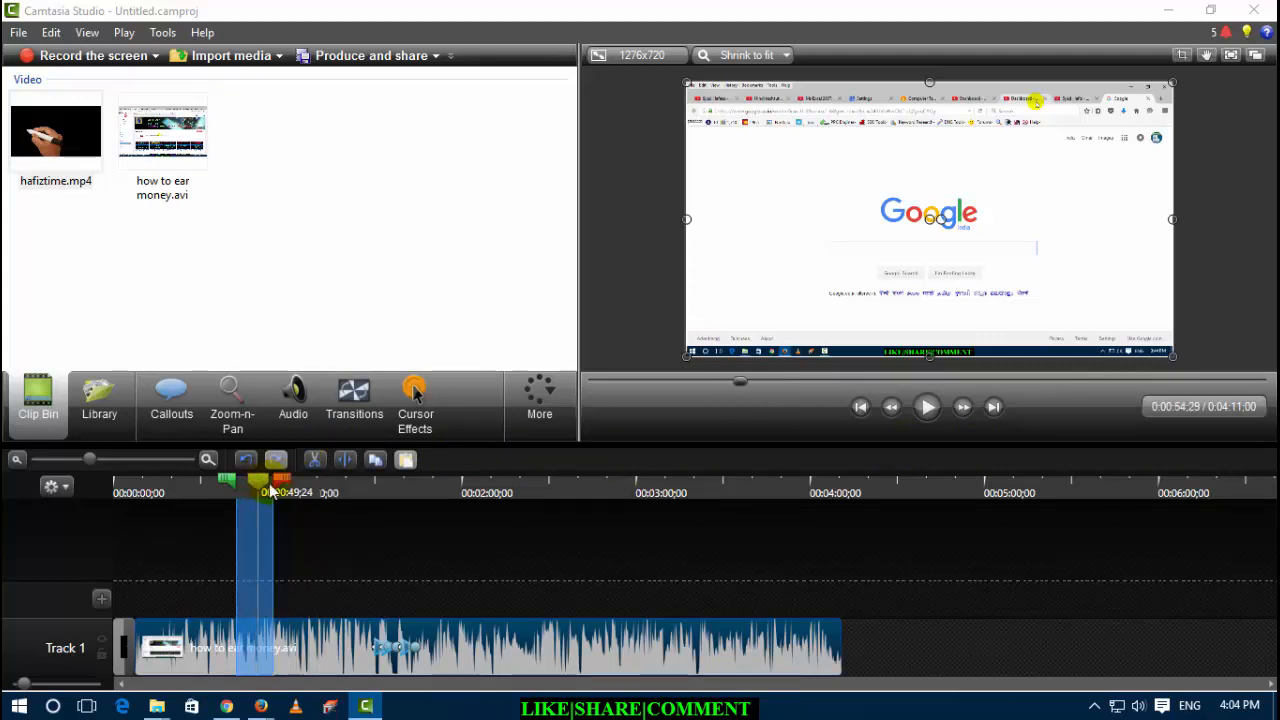
left_click_drag(290, 486, 356, 511)
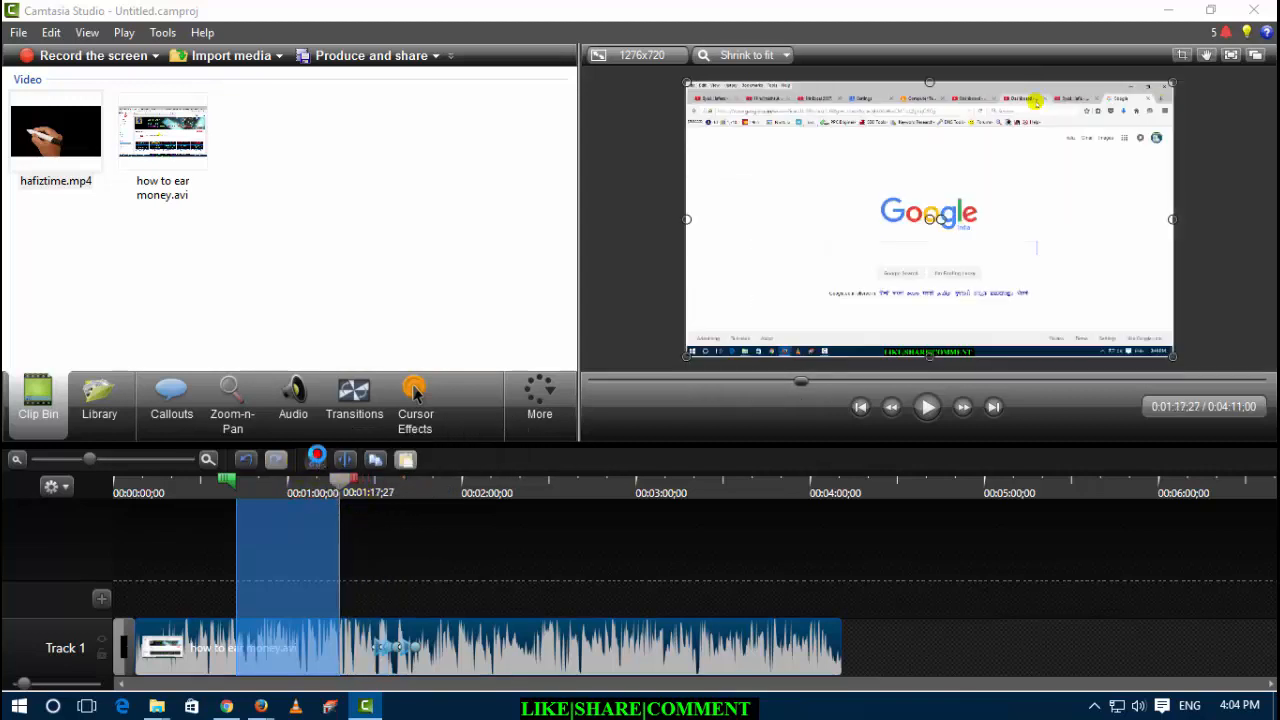
left_click(315, 459)
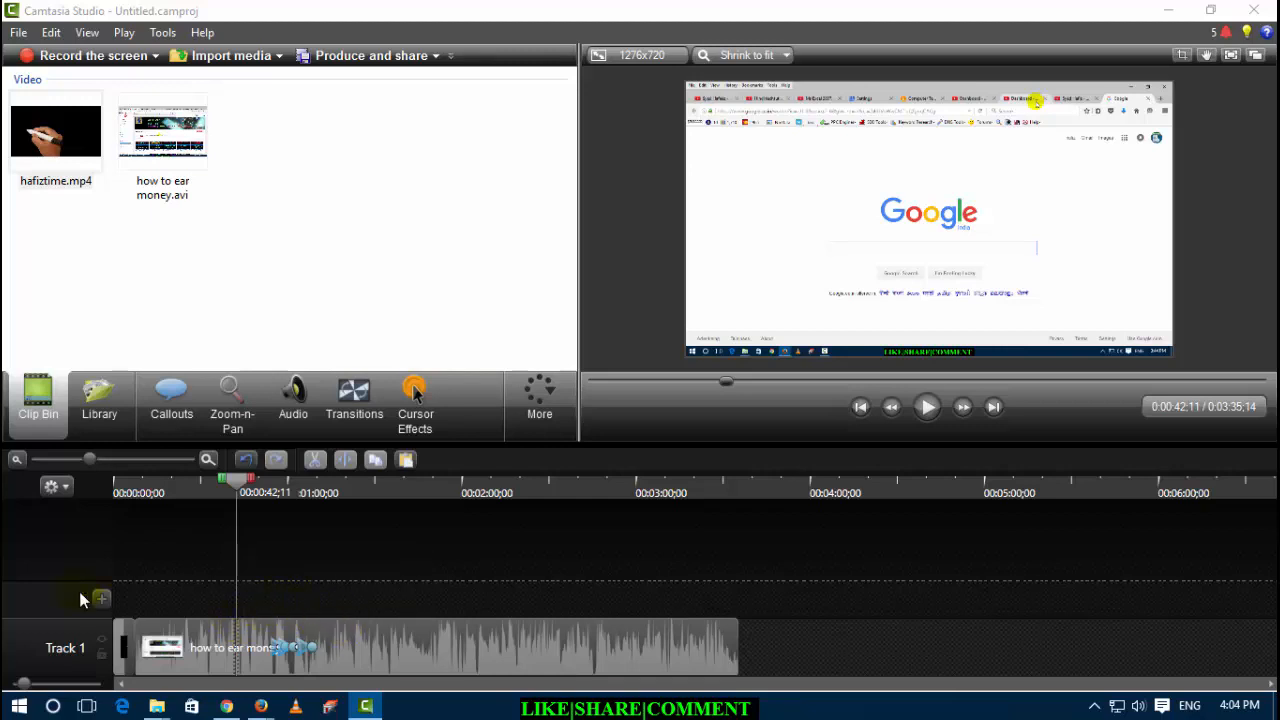
Step: Cut the short section from 0:00:42;11 to 0:00:45;08 out of the how to ear money.avi clip
left_click(337, 646)
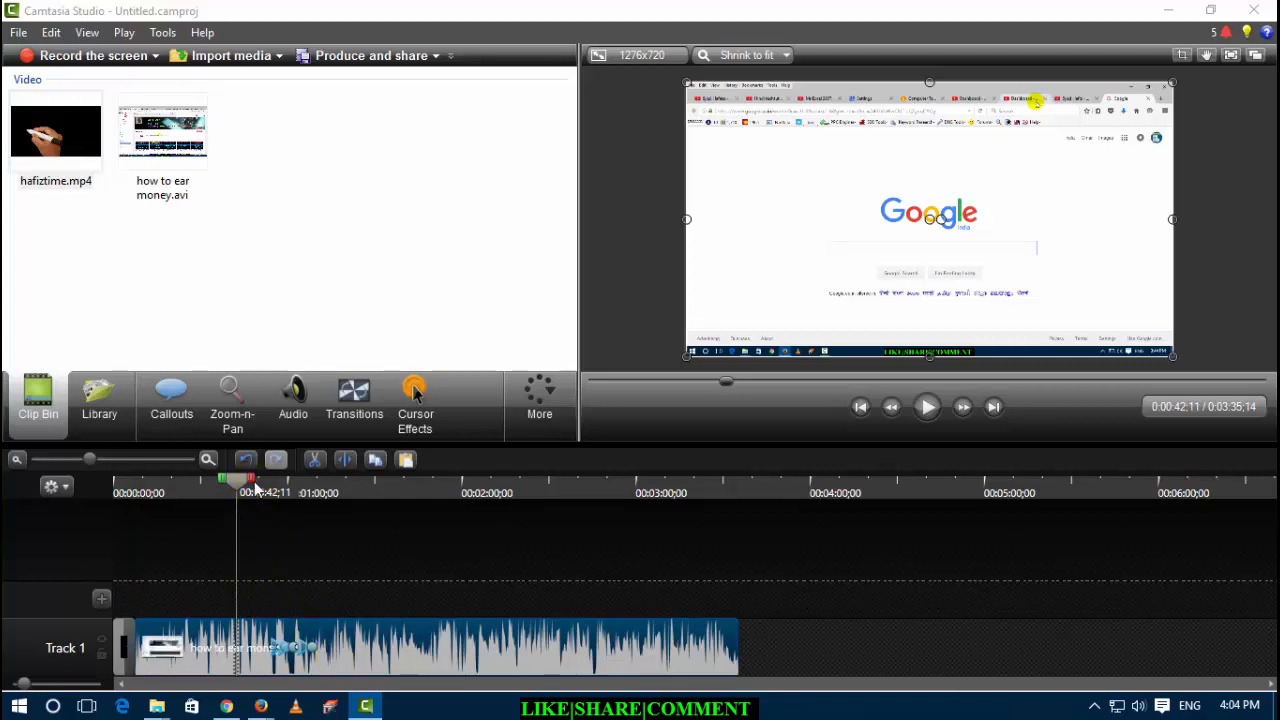
left_click_drag(256, 487, 262, 486)
left_click(303, 509)
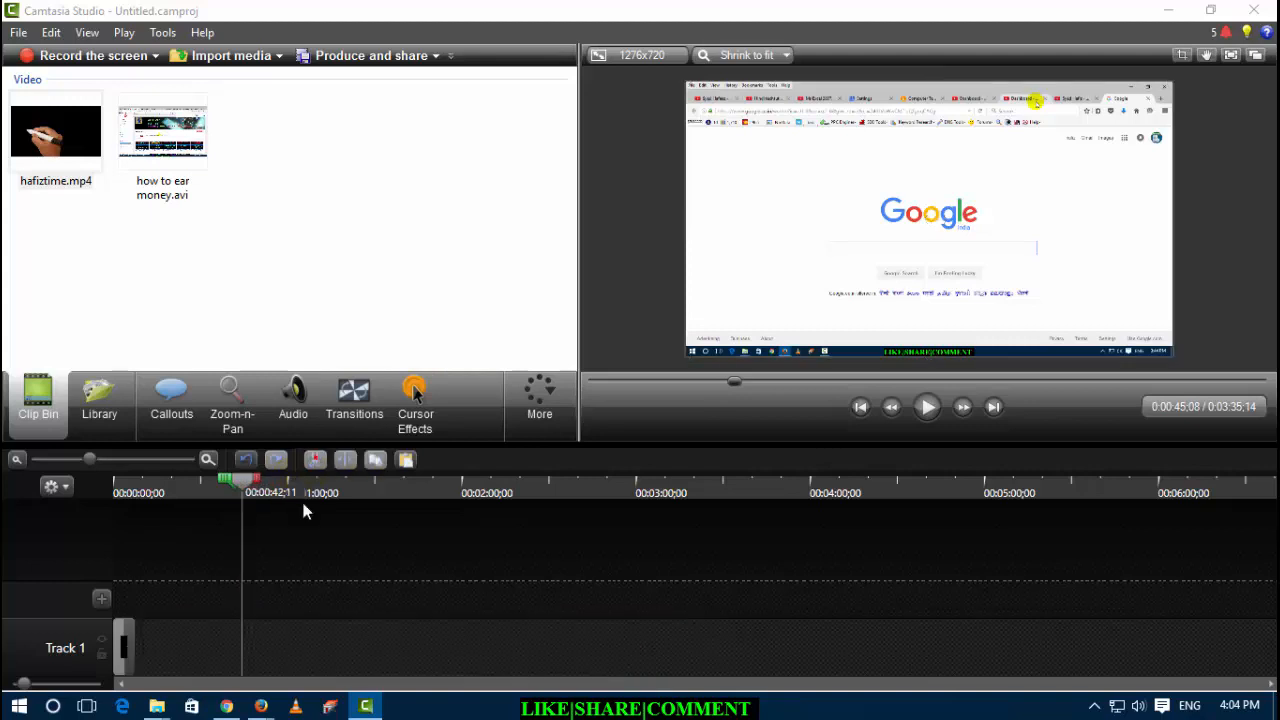
Step: Shift the how to ear money.avi clip later on Track 1 and split it at 0:00:52;11
left_click_drag(300, 648, 367, 660)
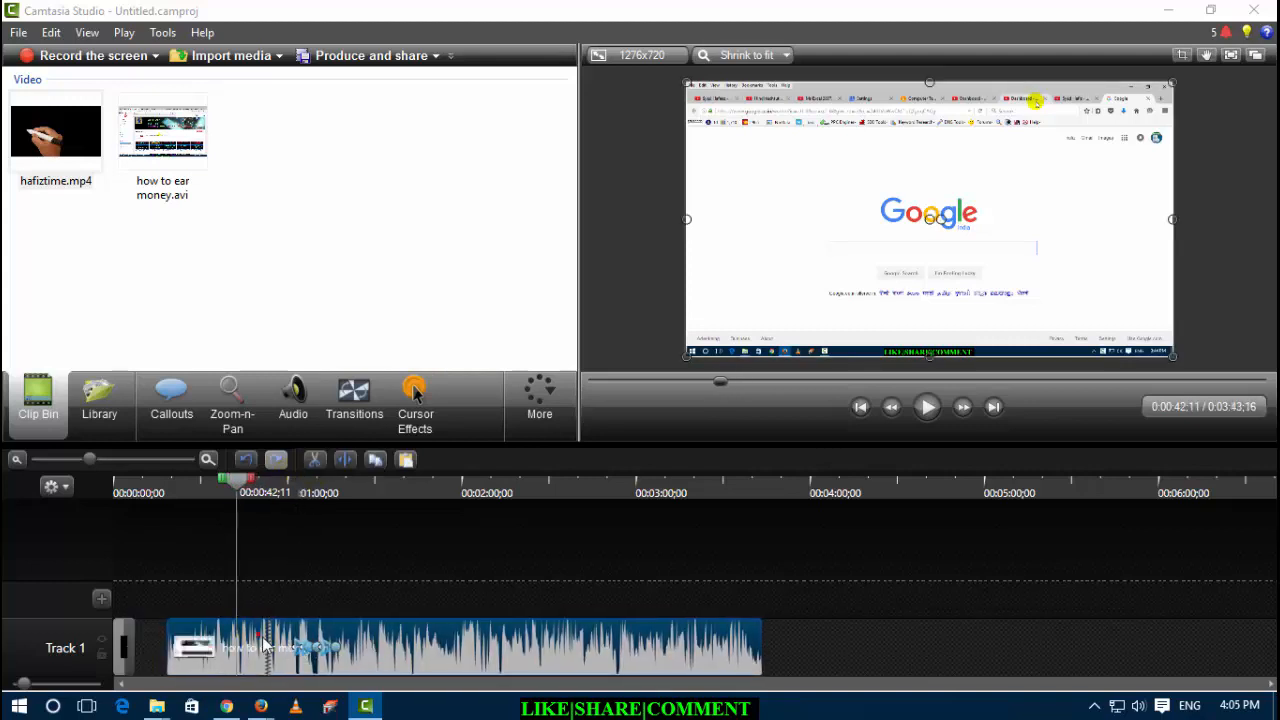
left_click(267, 648)
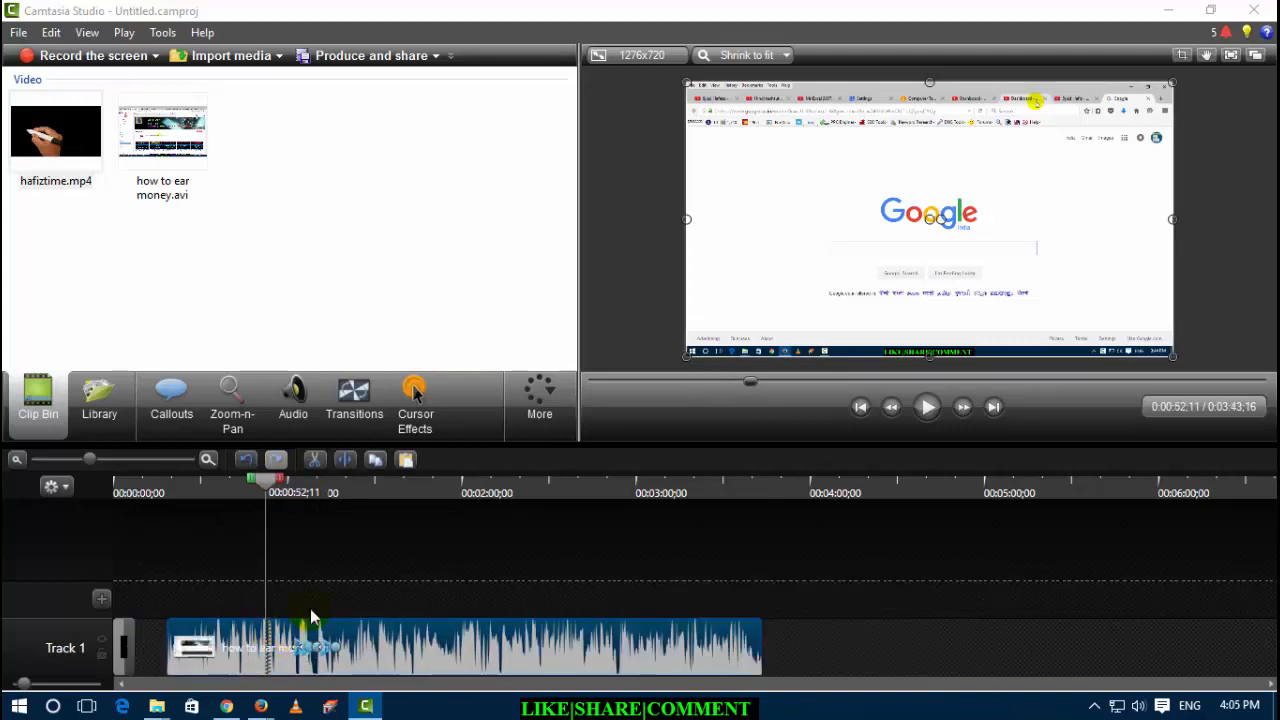
left_click(345, 468)
Step: Move the second part of the split clip later and insert the hafiztime clip right after the first part
left_click_drag(349, 651, 448, 648)
left_click_drag(122, 648, 279, 652)
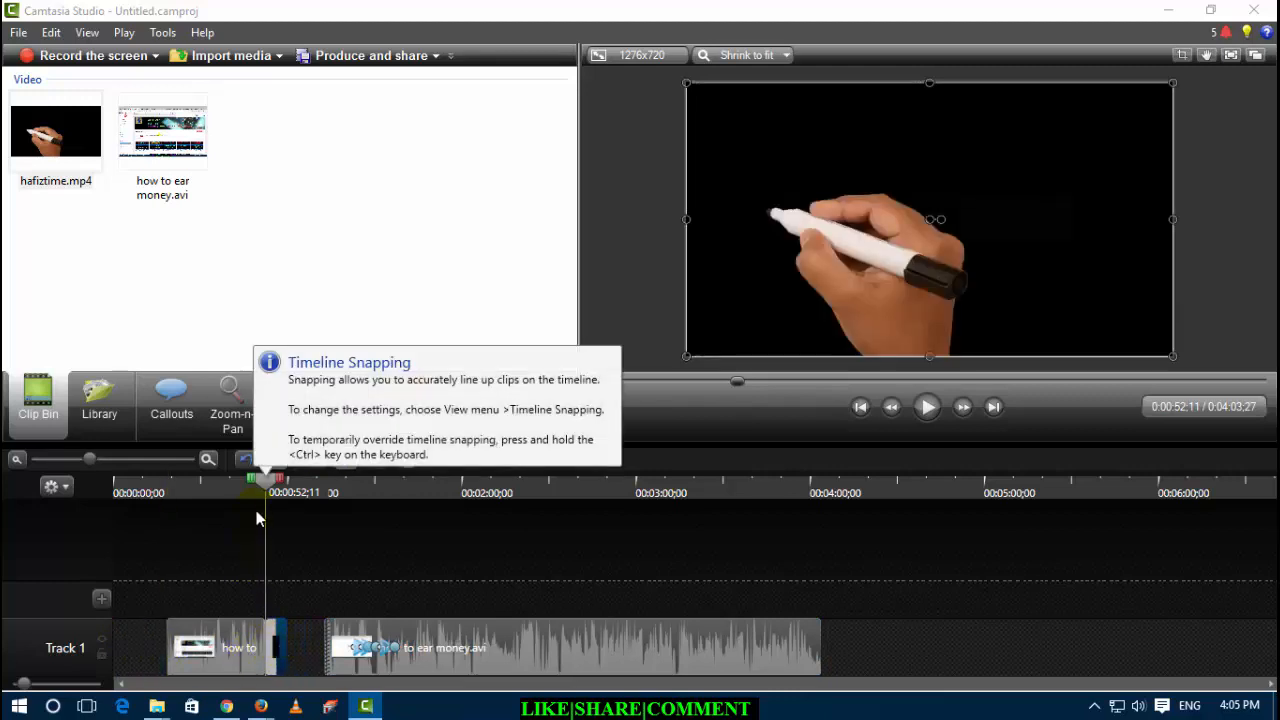
Step: Move the hafiztime clip up to a new Track 2 above the first part, ending at 0:00:39;23
left_click_drag(265, 490, 225, 526)
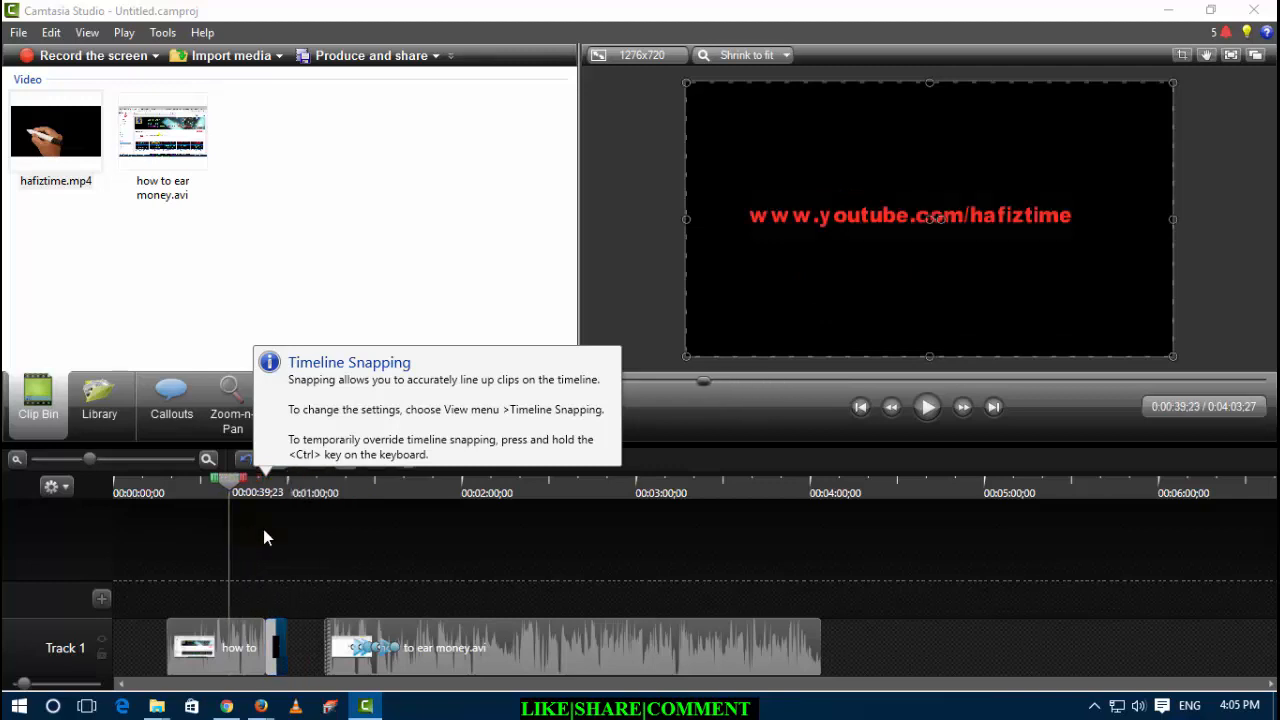
left_click(378, 532)
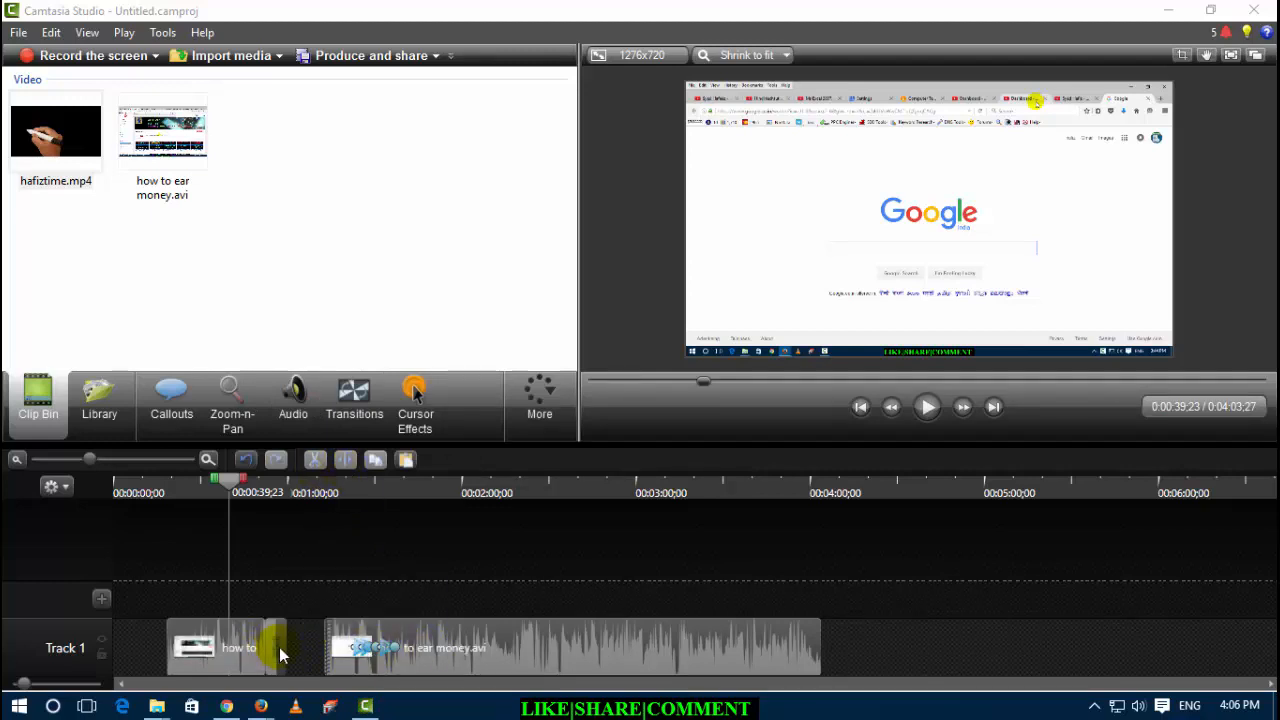
left_click_drag(281, 655, 227, 577)
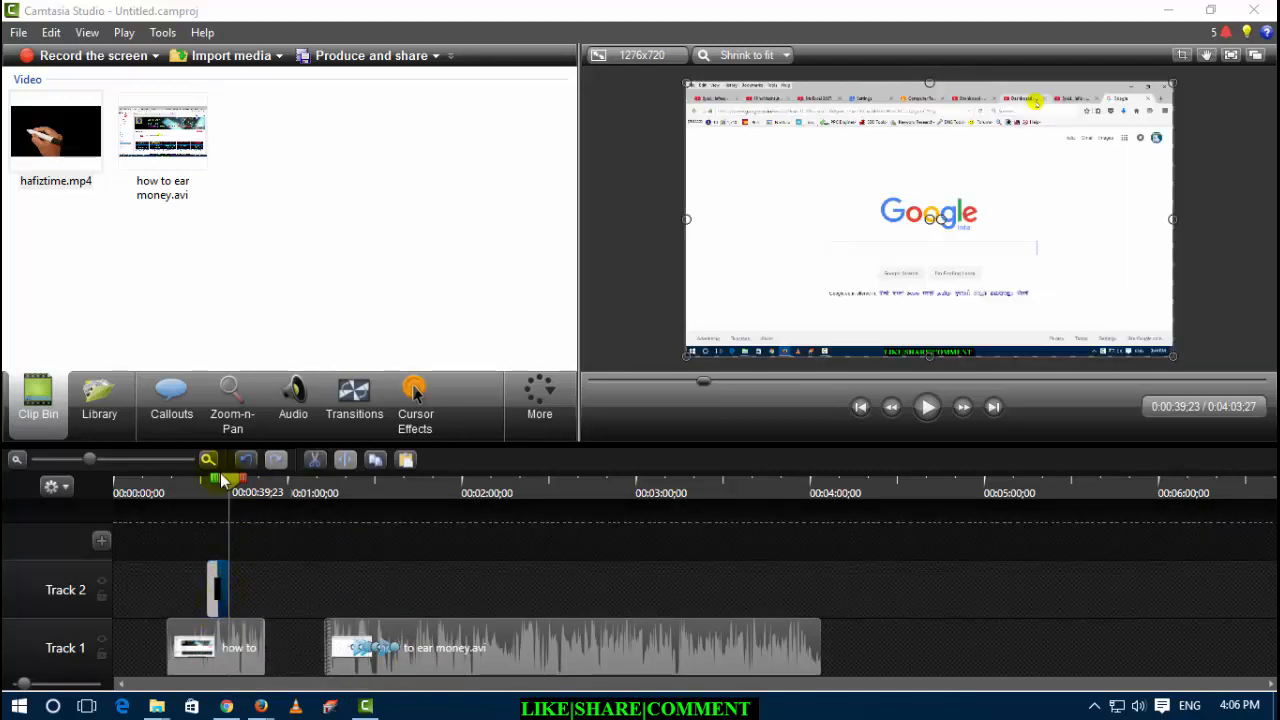
left_click_drag(224, 480, 202, 490)
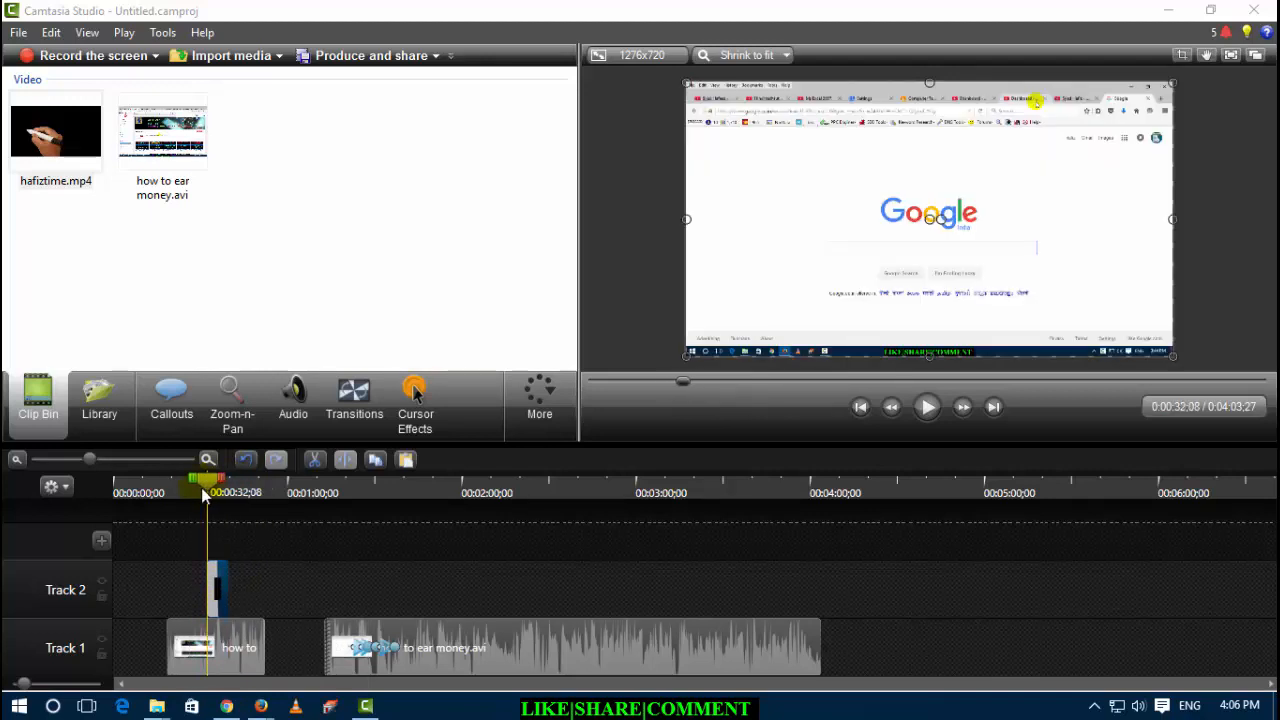
left_click(229, 587)
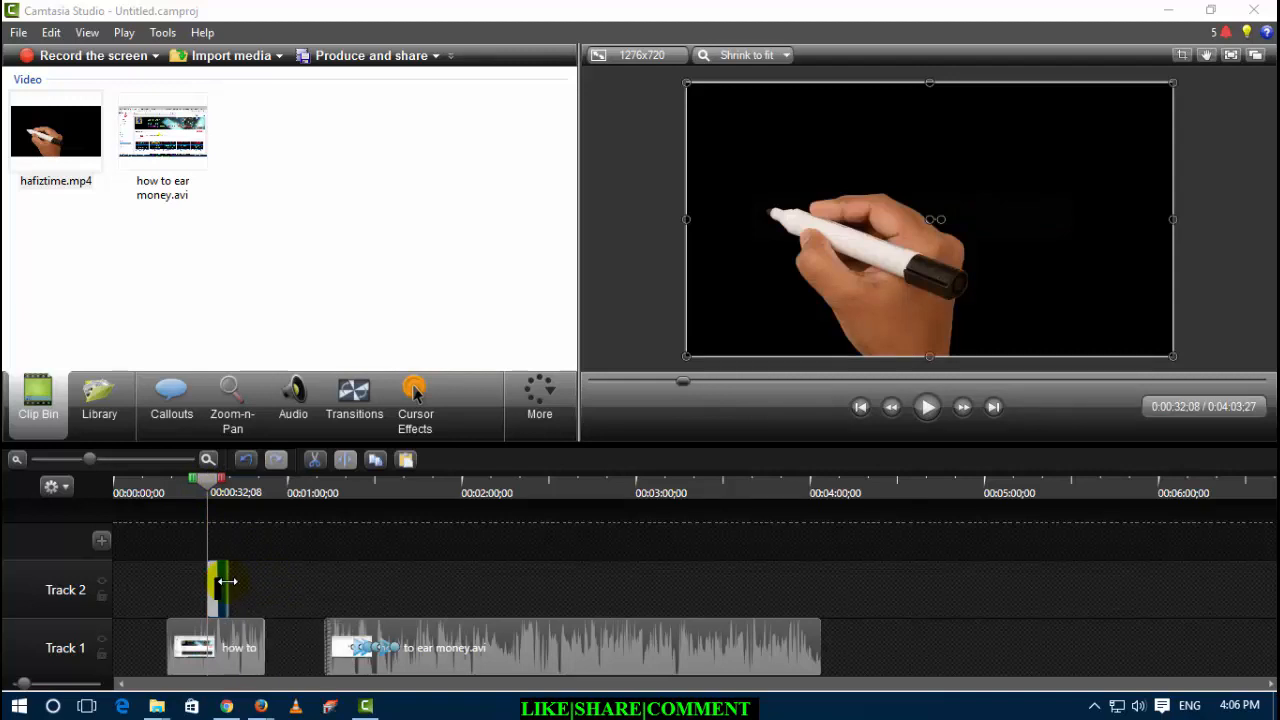
left_click_drag(228, 581, 222, 582)
Step: Add a third track and move the second part of how to ear money.avi onto it, near the timeline's start
left_click(102, 542)
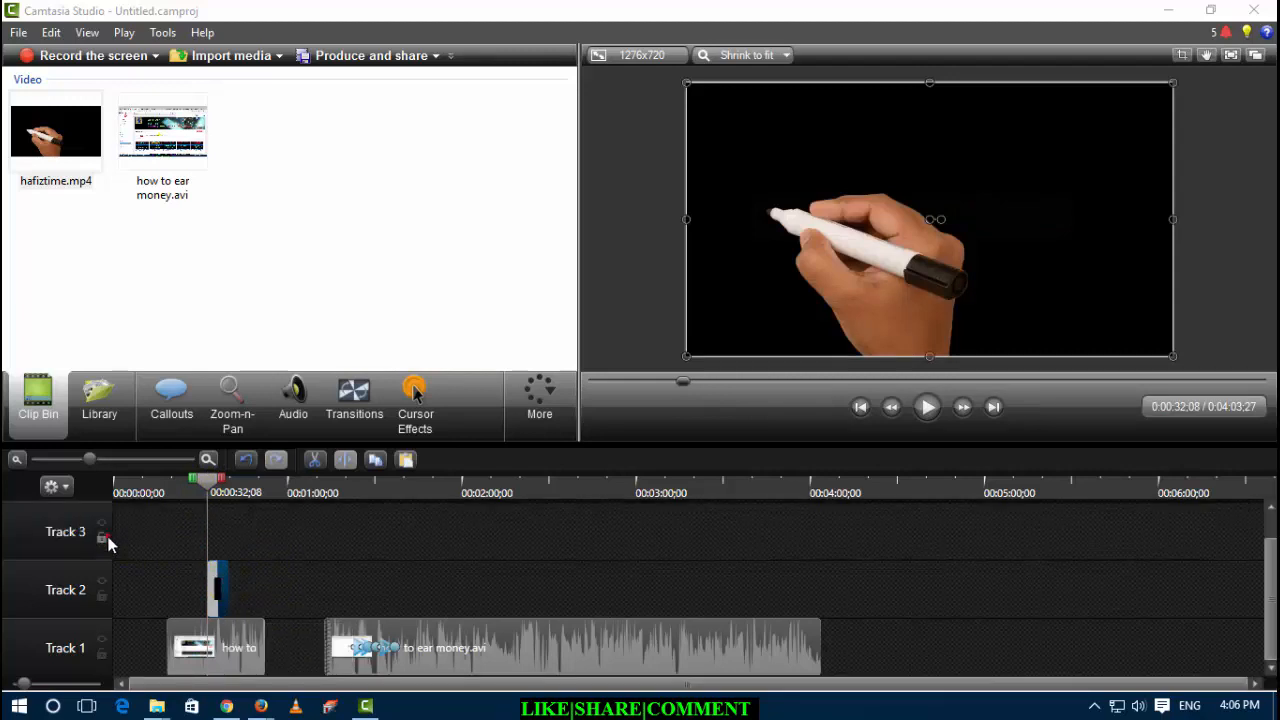
left_click(379, 648)
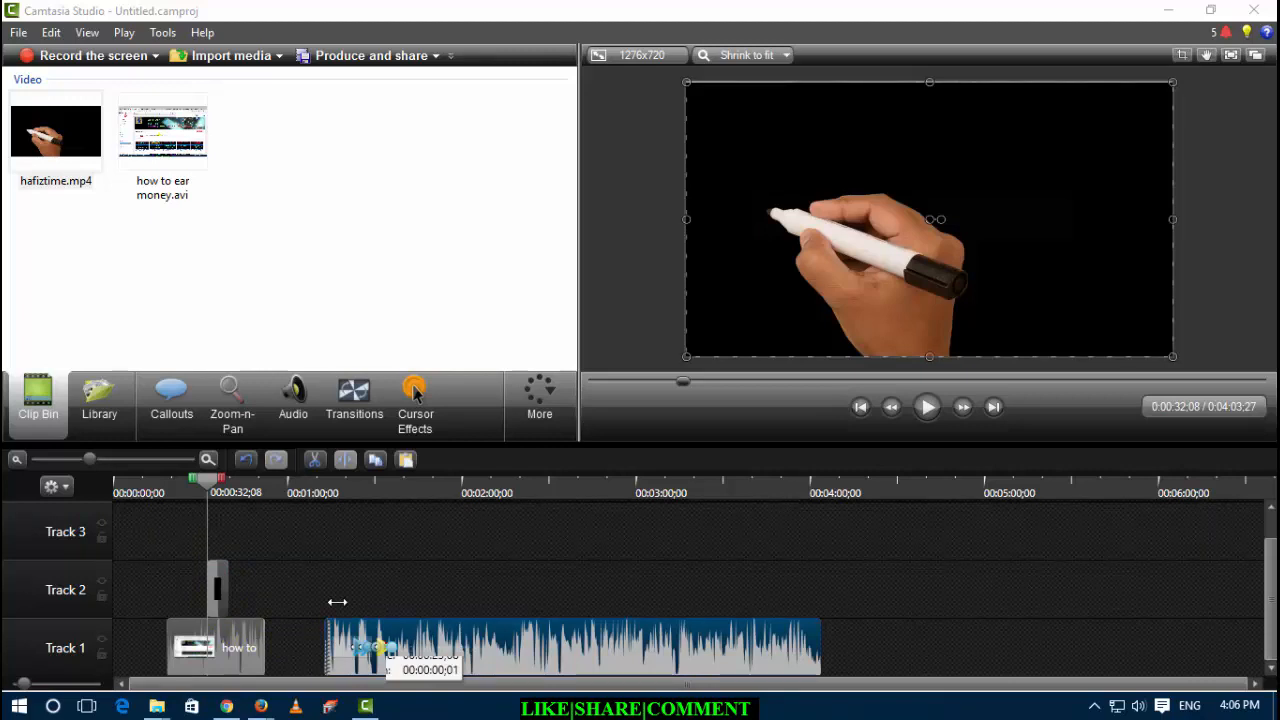
left_click_drag(337, 601, 150, 531)
Step: Scrub through the Track 3 clip and move it back to Track 1, directly after the first part
left_click(193, 482)
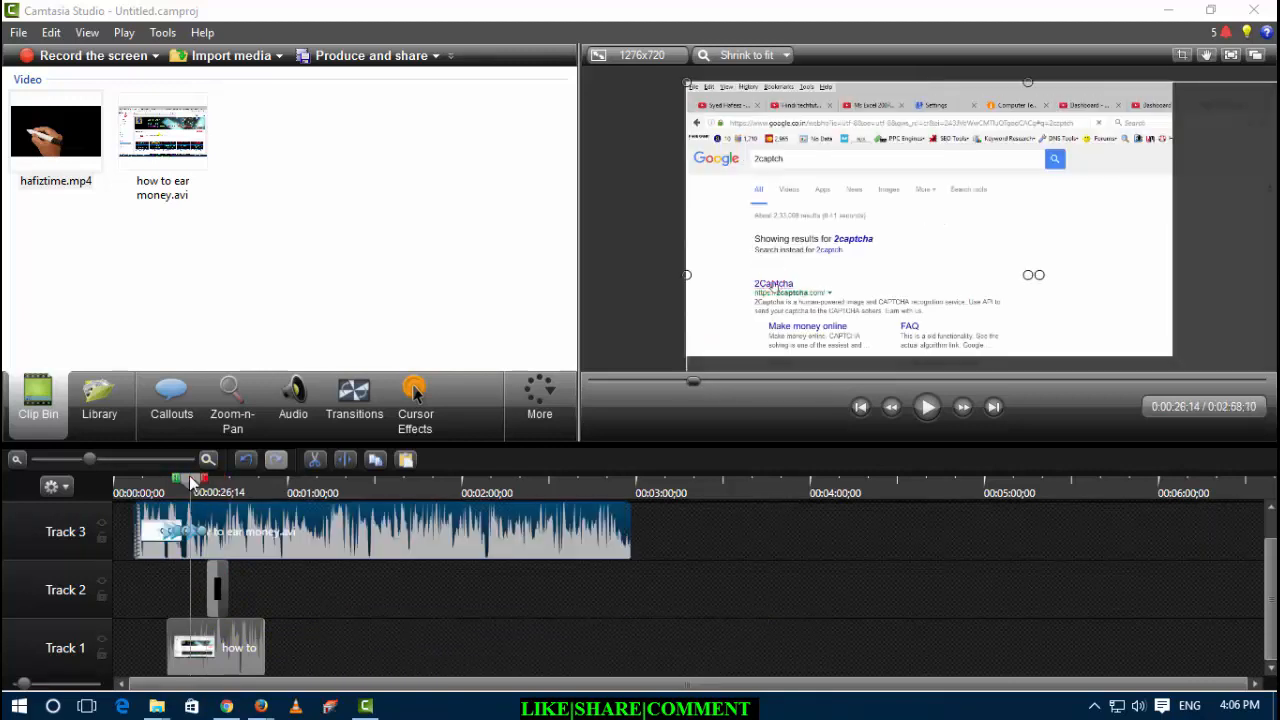
left_click_drag(197, 485, 303, 515)
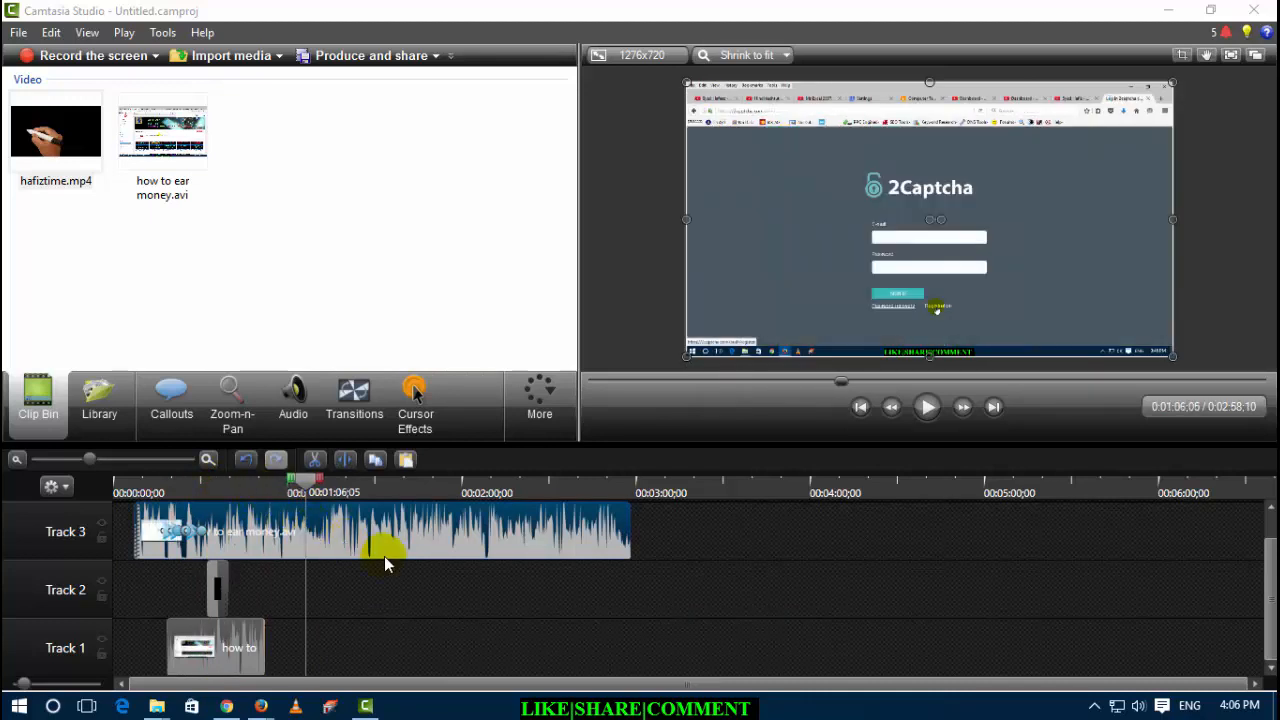
left_click_drag(393, 532, 521, 648)
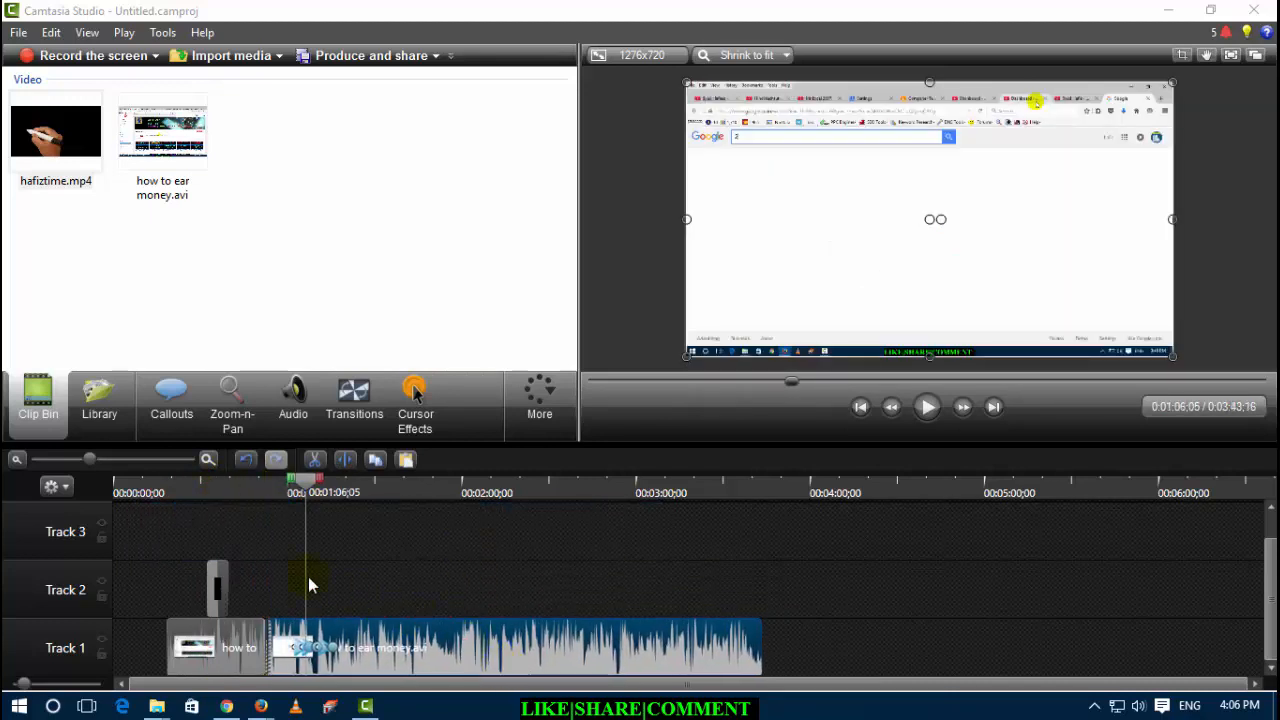
Step: Move the hafiztime clip from Track 2 down to Track 1, directly before the first part
left_click_drag(221, 577, 153, 622)
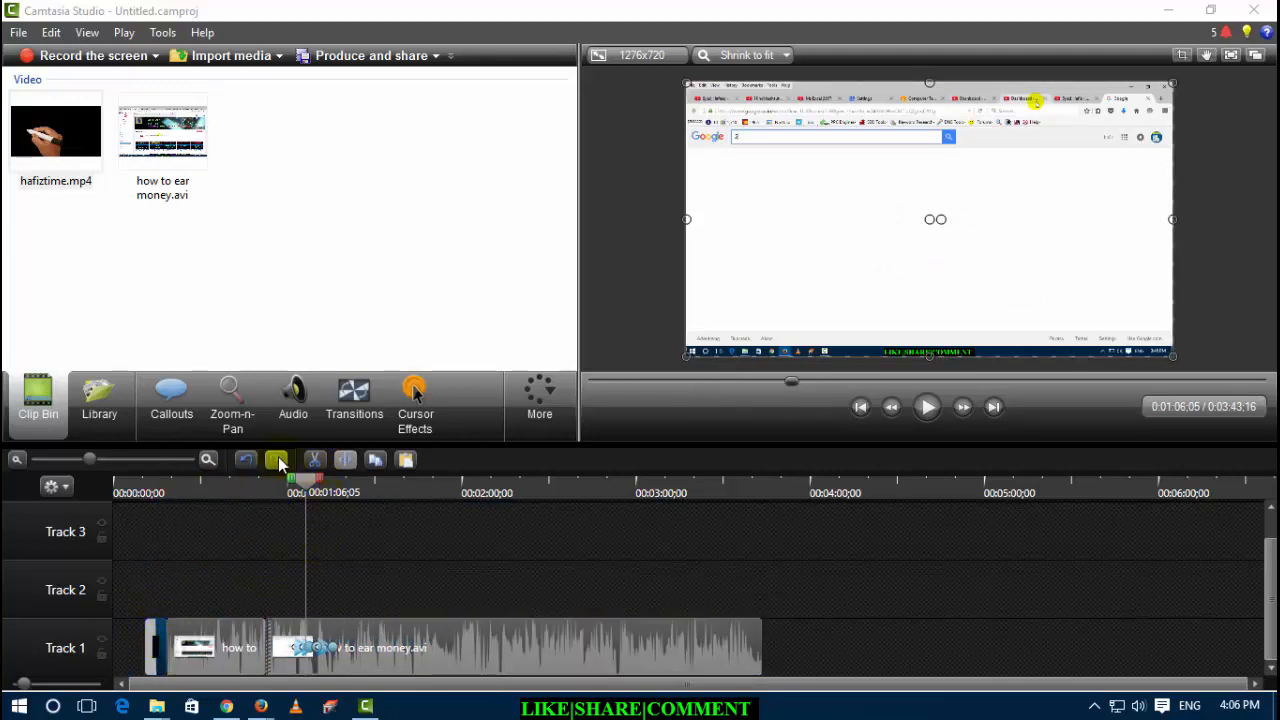
Step: Undo all edits back to the single uncut how to ear money.avi clip on Track 1, without the hafiztime clip
left_click(250, 459)
left_click(250, 459)
left_click(249, 459)
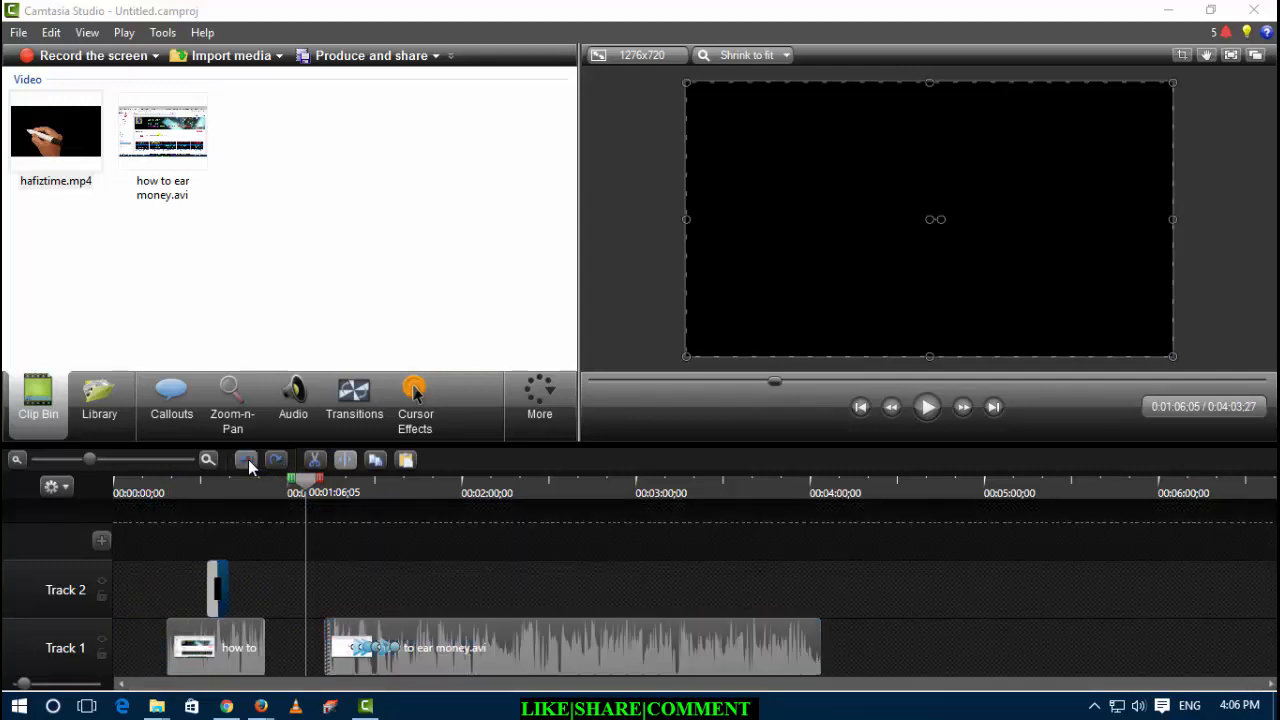
left_click(248, 459)
left_click(248, 459)
left_click(248, 459)
left_click(248, 459)
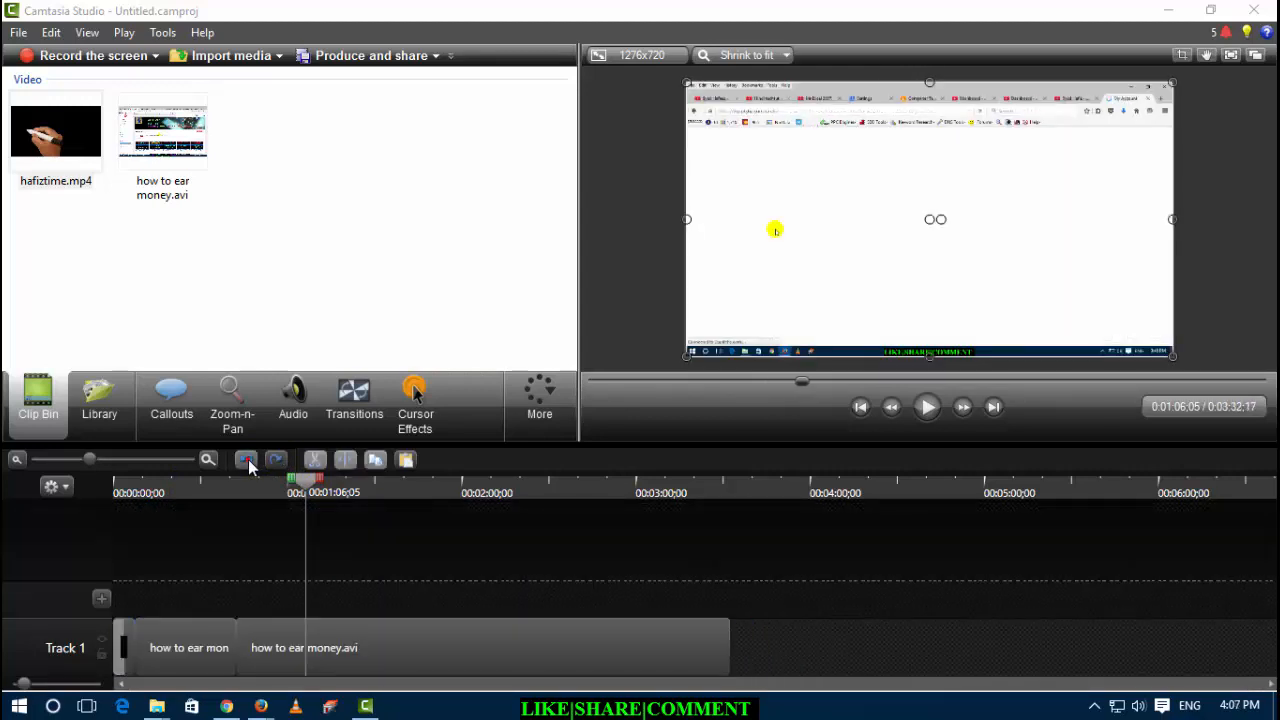
left_click(248, 459)
left_click(248, 460)
left_click(248, 460)
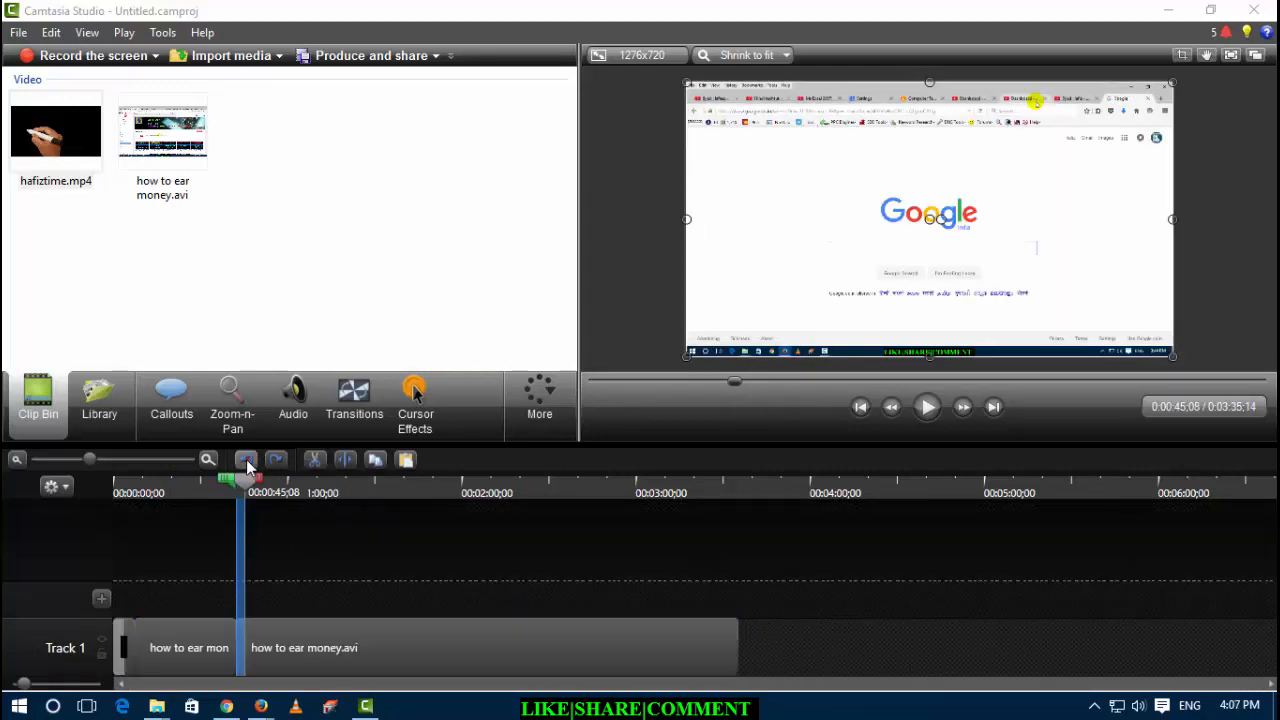
left_click(248, 460)
left_click(248, 460)
left_click(247, 461)
left_click(246, 462)
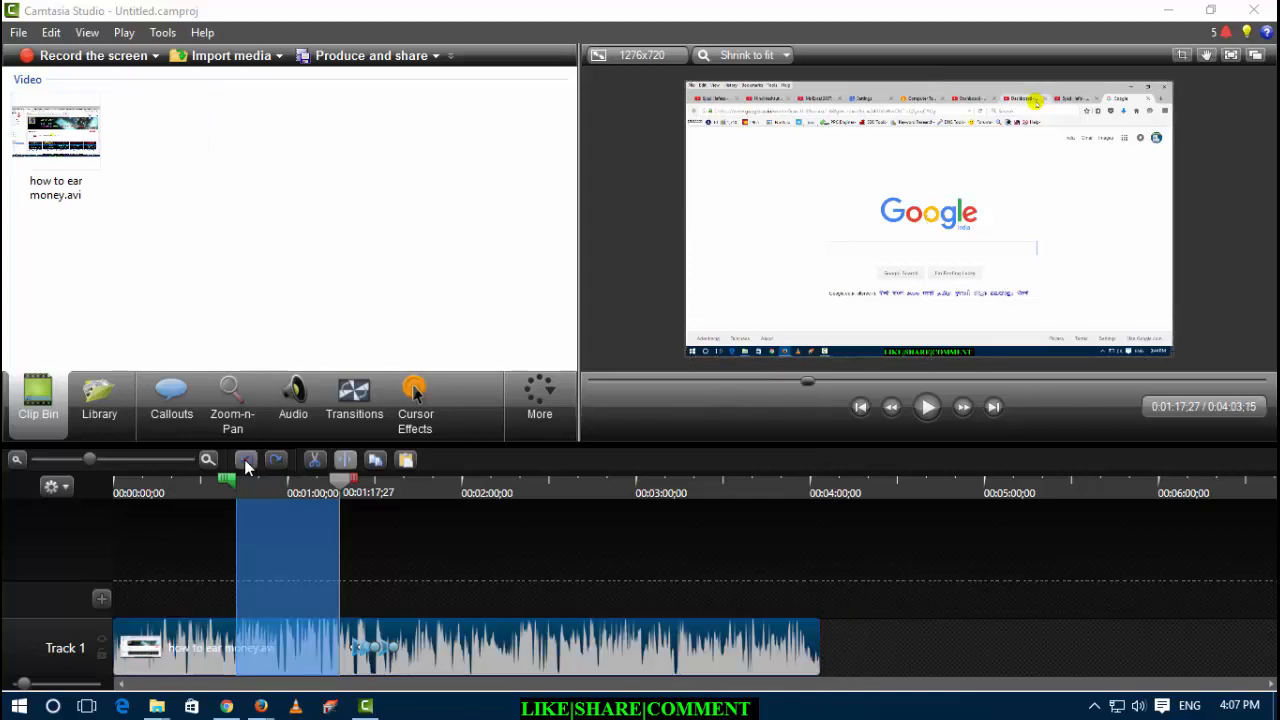
left_click(246, 462)
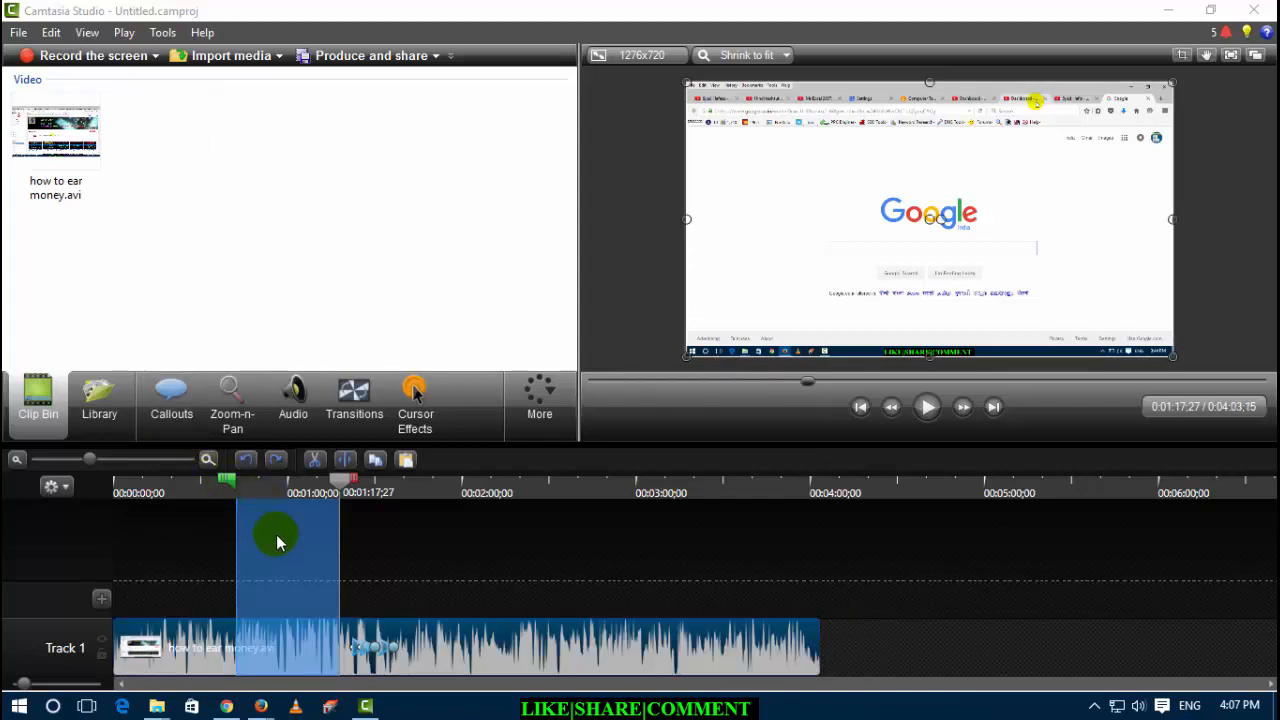
Step: Trim the end of the Track 1 clip to about 0:02:56;10 and cut out the selected timeline range
left_click(486, 648)
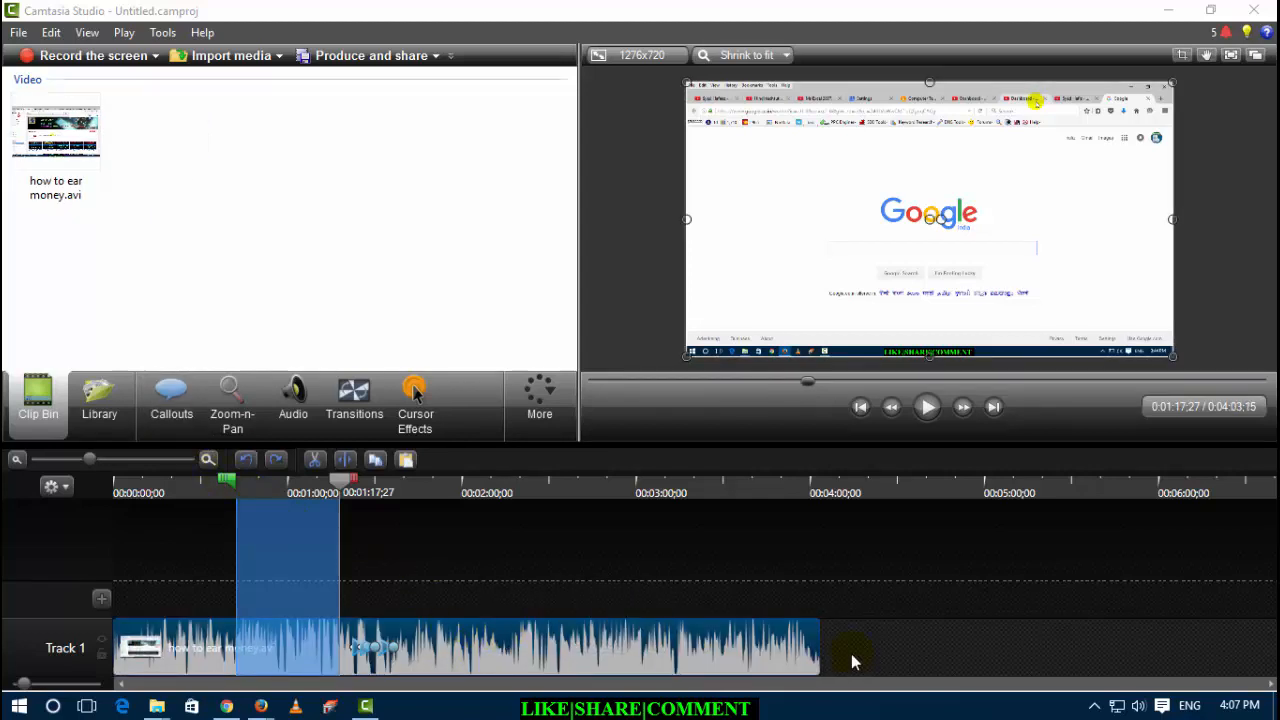
left_click_drag(818, 643, 624, 643)
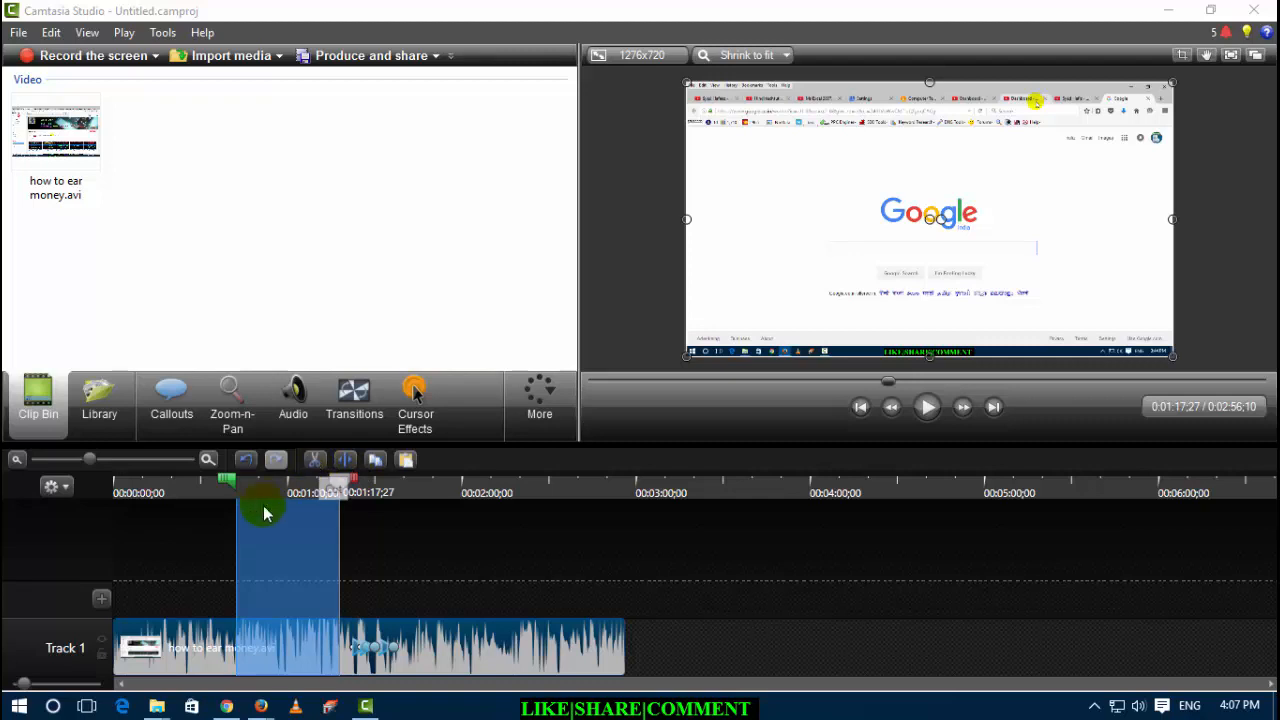
left_click(316, 461)
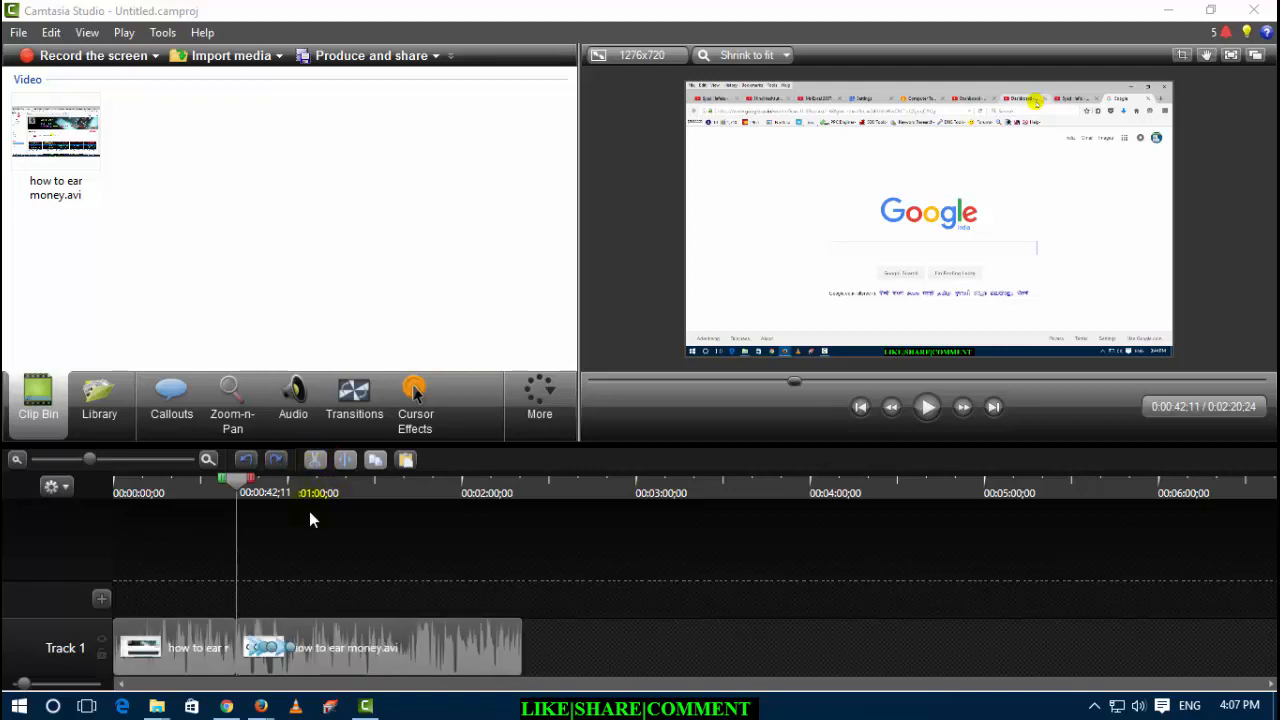
Step: Copy the range from 0:00:42;11 to 0:01:03;20 and place the pasted copy at the end of Track 1
left_click_drag(251, 480, 300, 486)
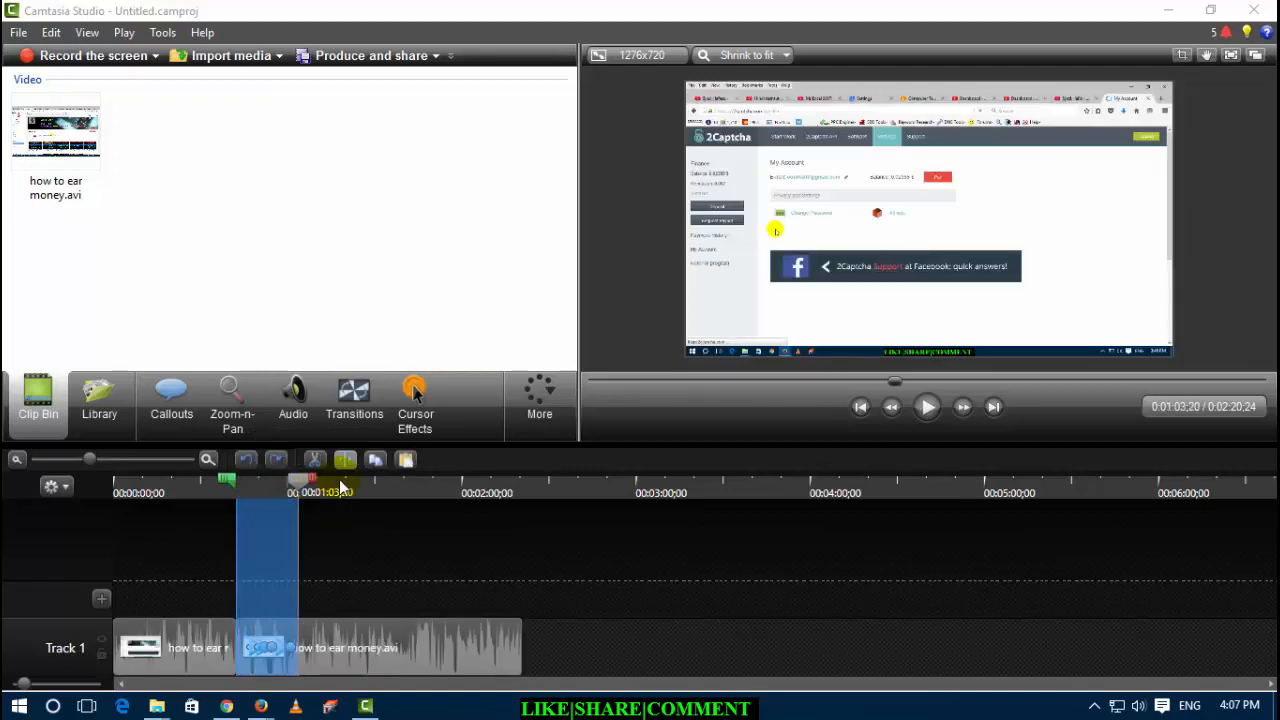
left_click(368, 458)
left_click(404, 460)
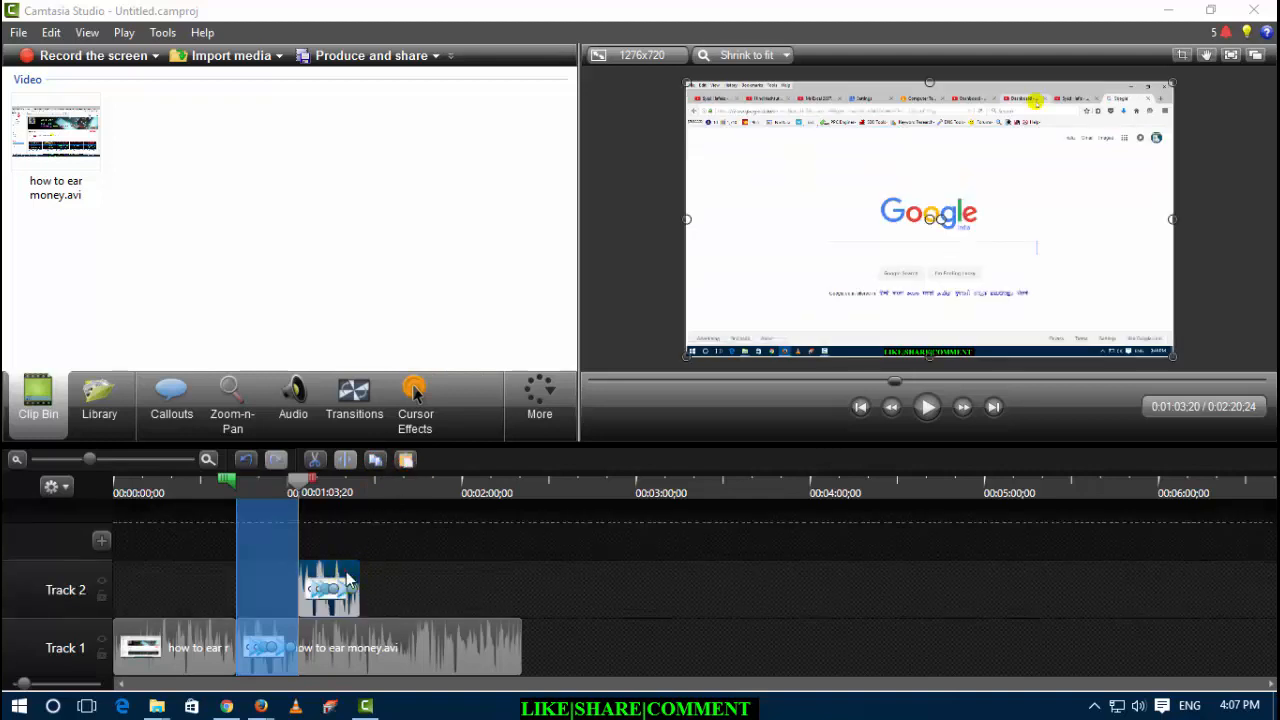
left_click_drag(347, 580, 553, 645)
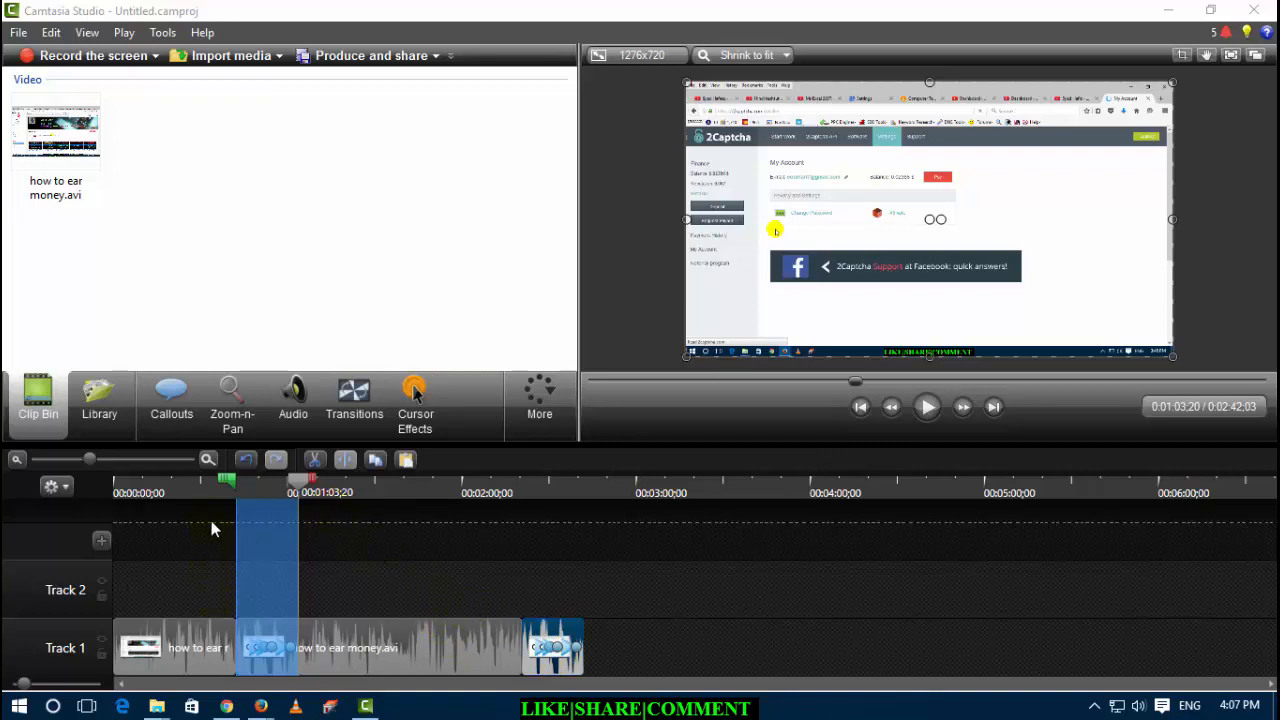
Step: Show the audio editing tools, lower the first clip's audio level and raise it back up
left_click(286, 415)
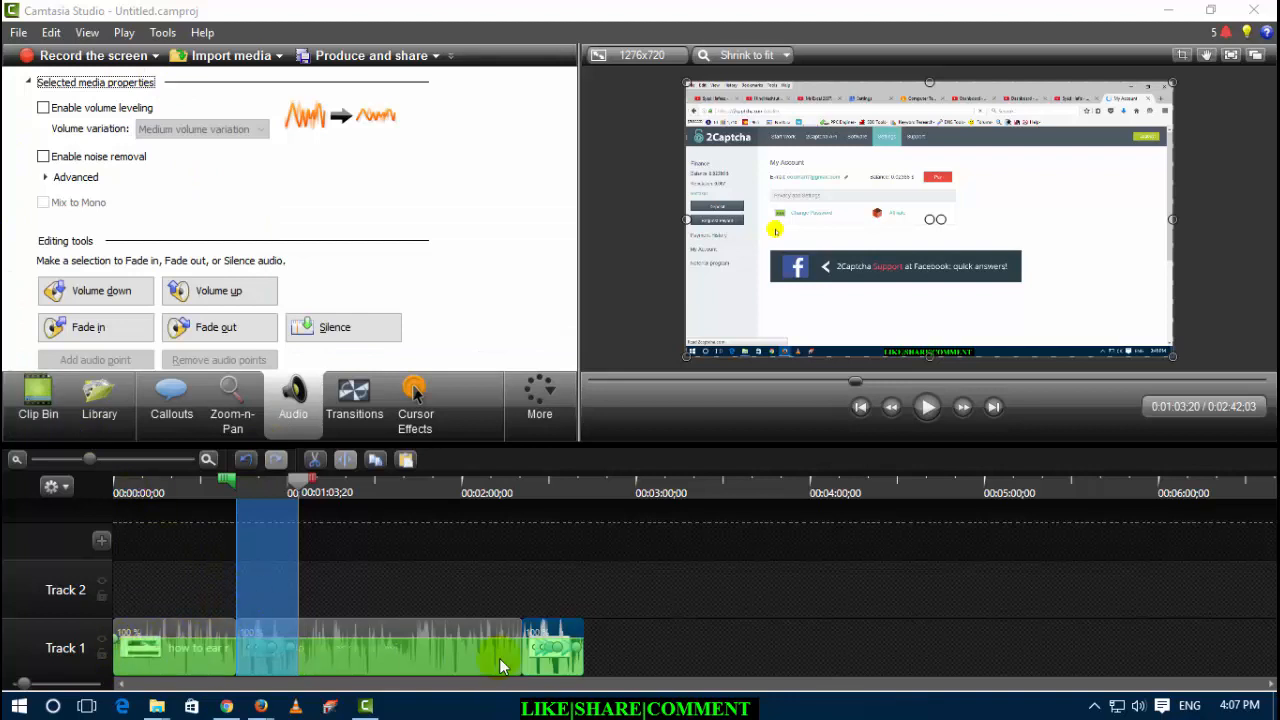
left_click(187, 643)
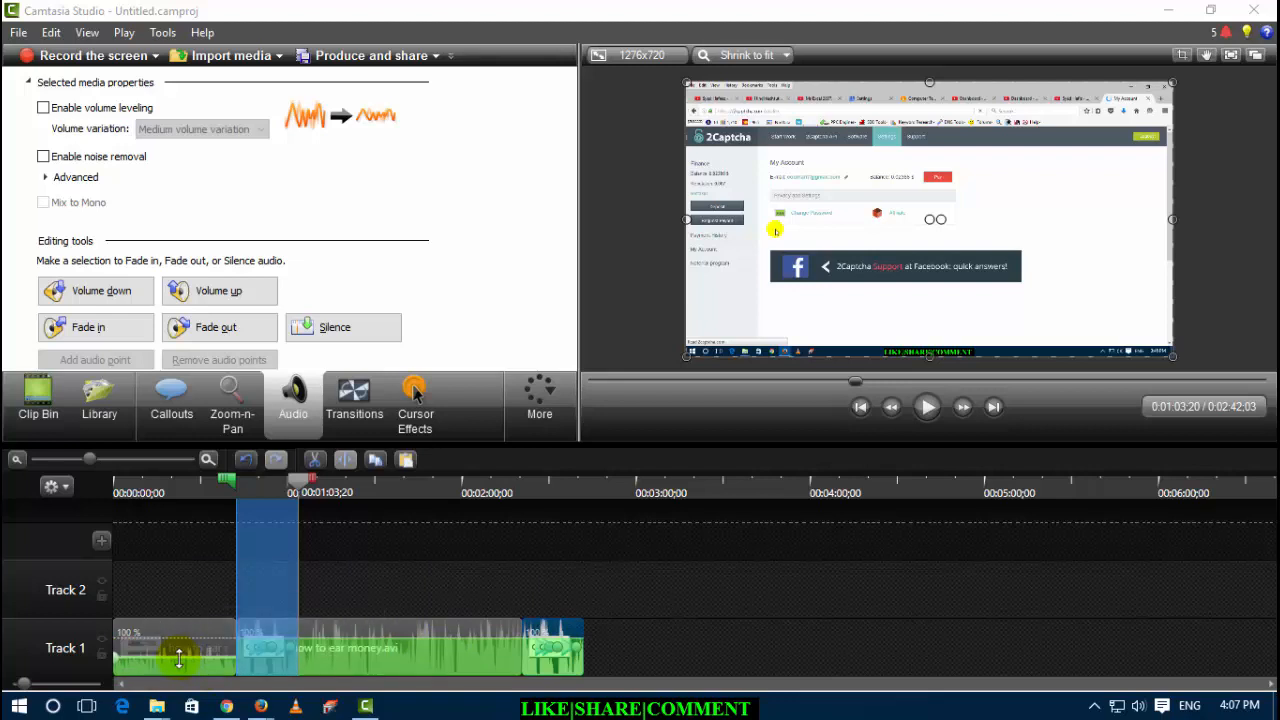
left_click_drag(179, 657, 185, 623)
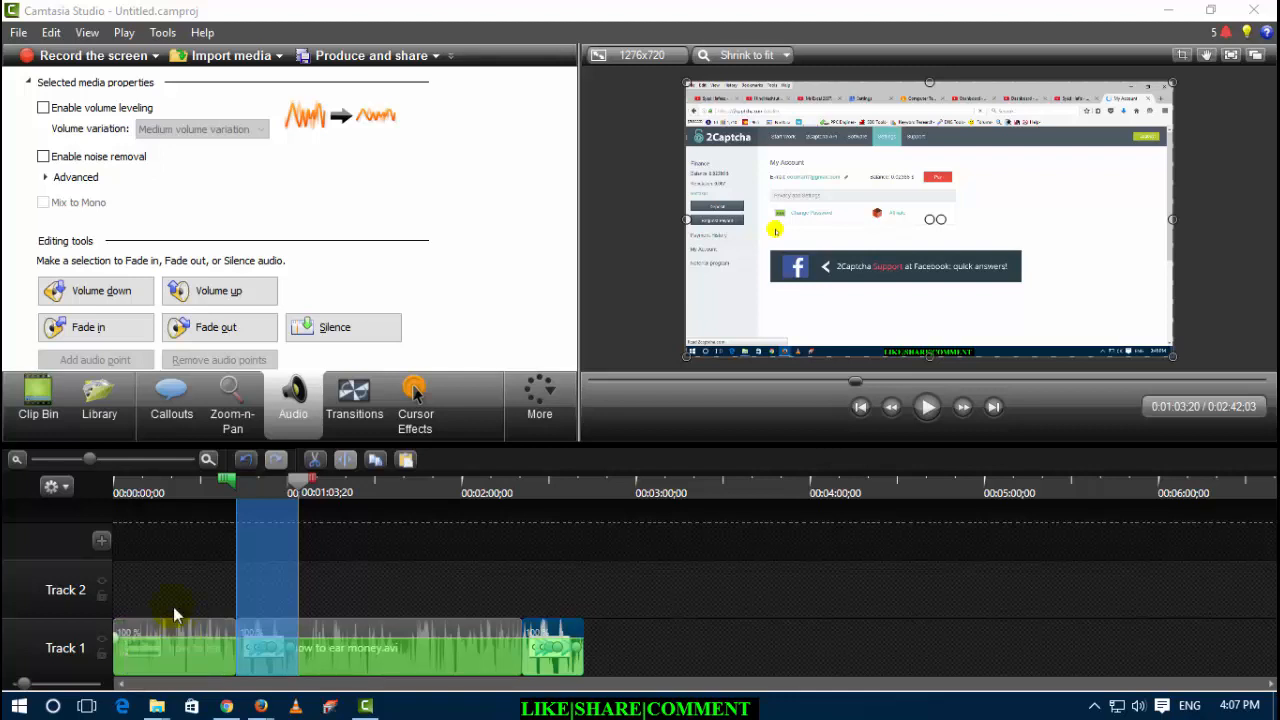
Step: Turn up the volume of the selected timeline range and the first clip in several increments
left_click(225, 295)
left_click(225, 293)
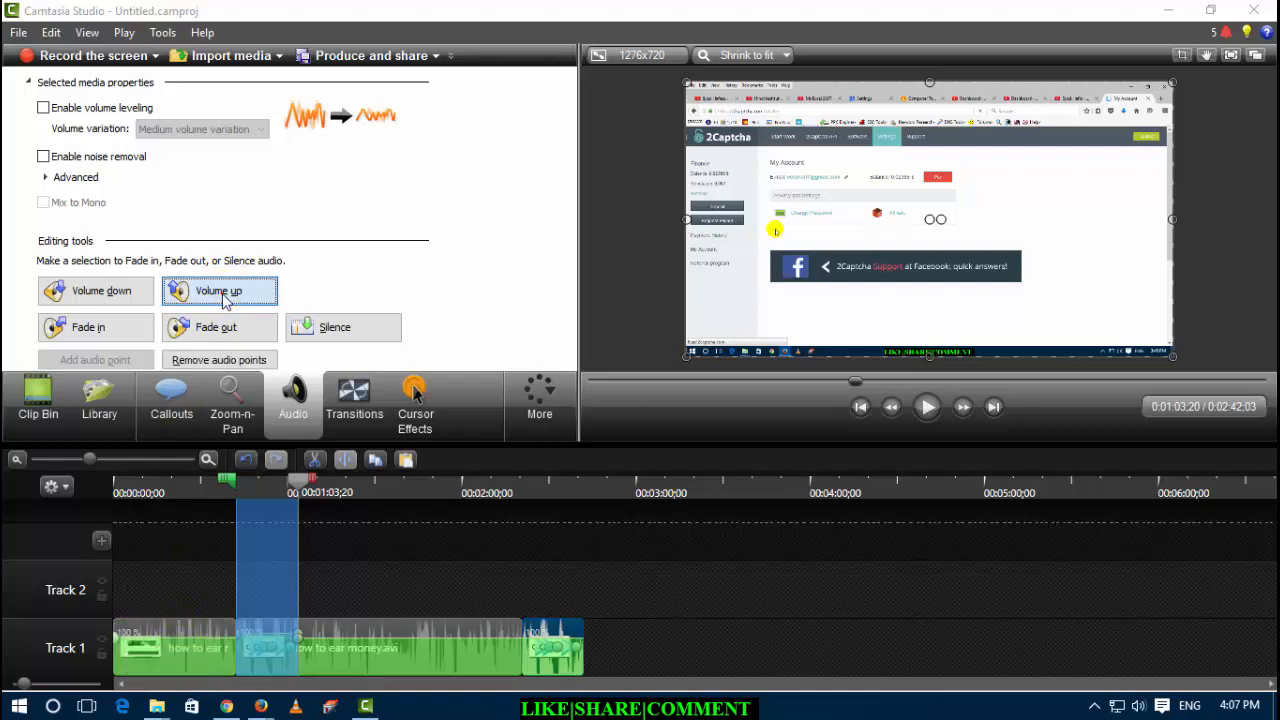
left_click(225, 293)
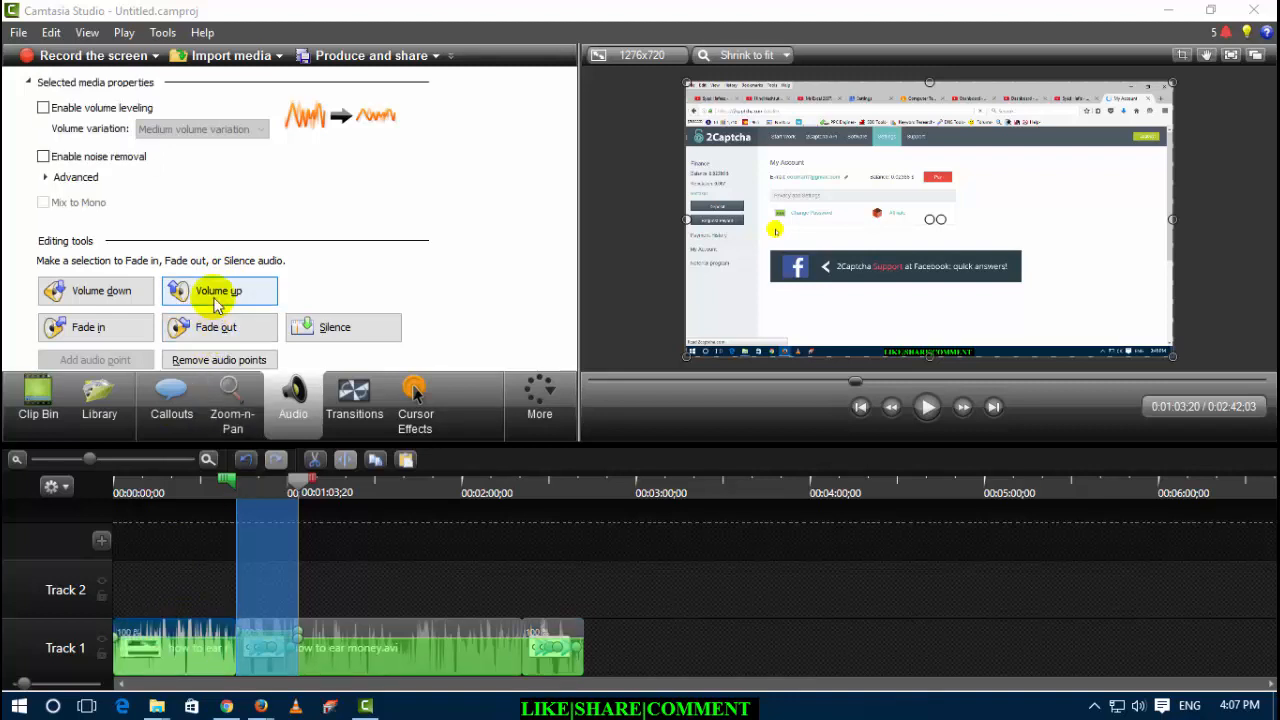
left_click(220, 292)
left_click(220, 293)
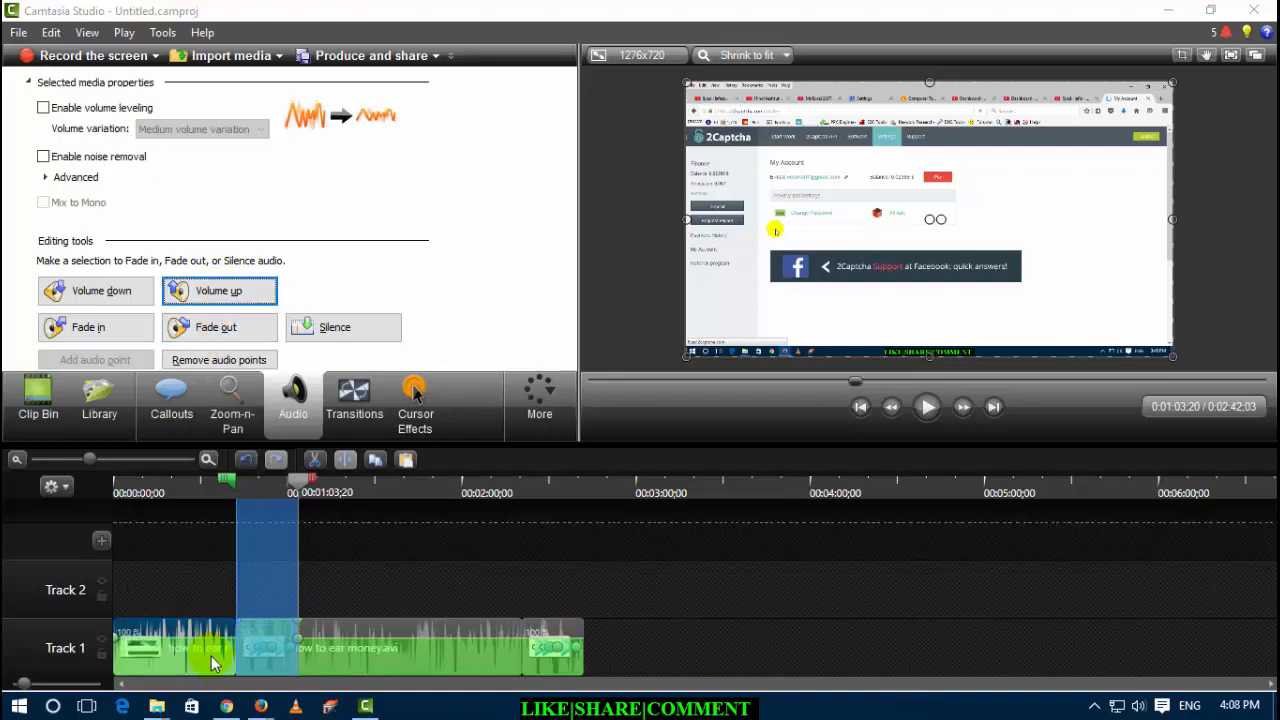
Step: Raise the audio level of the second clip after the selected range to the maximum, and reduce it again to a low level
left_click(350, 650)
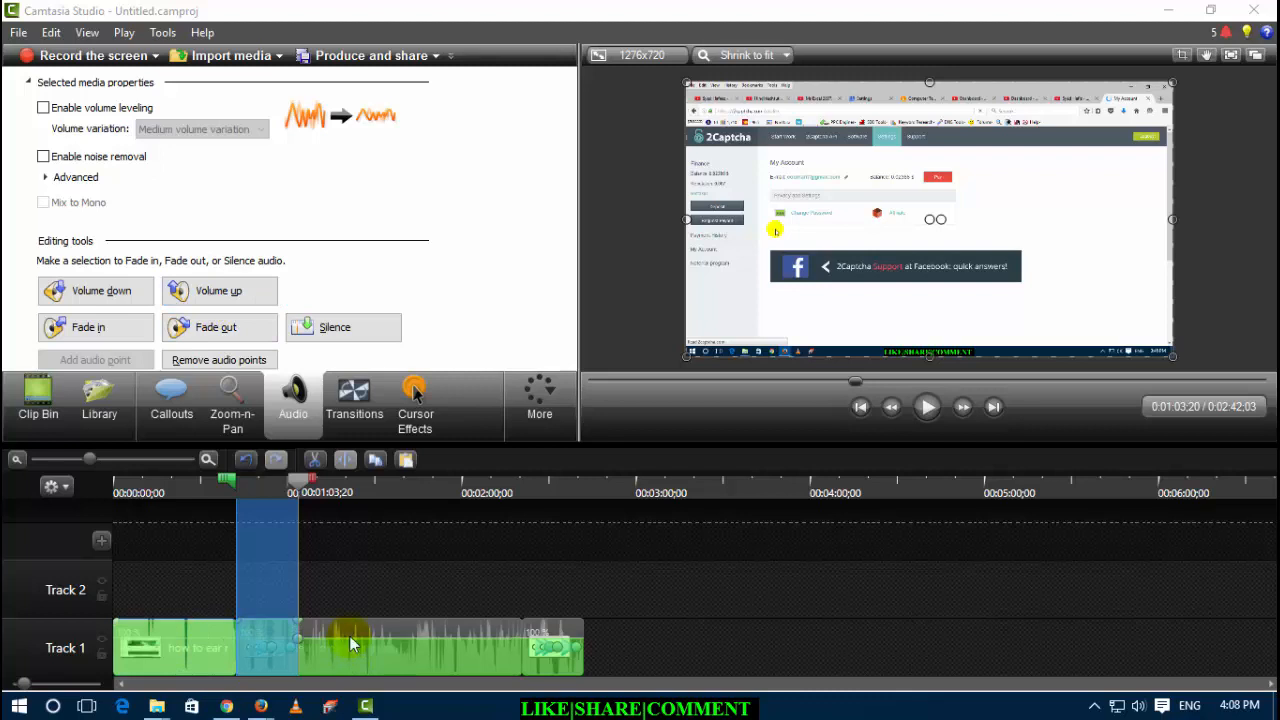
left_click_drag(350, 645, 344, 622)
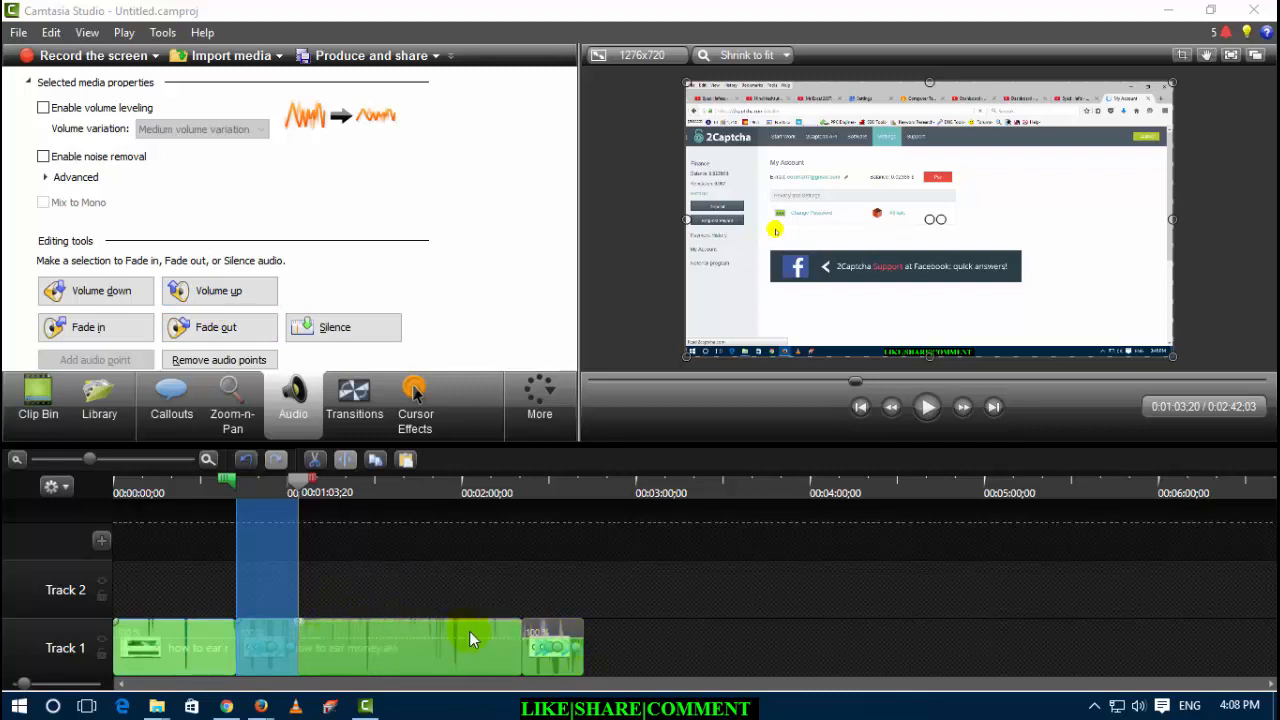
left_click_drag(417, 625, 409, 647)
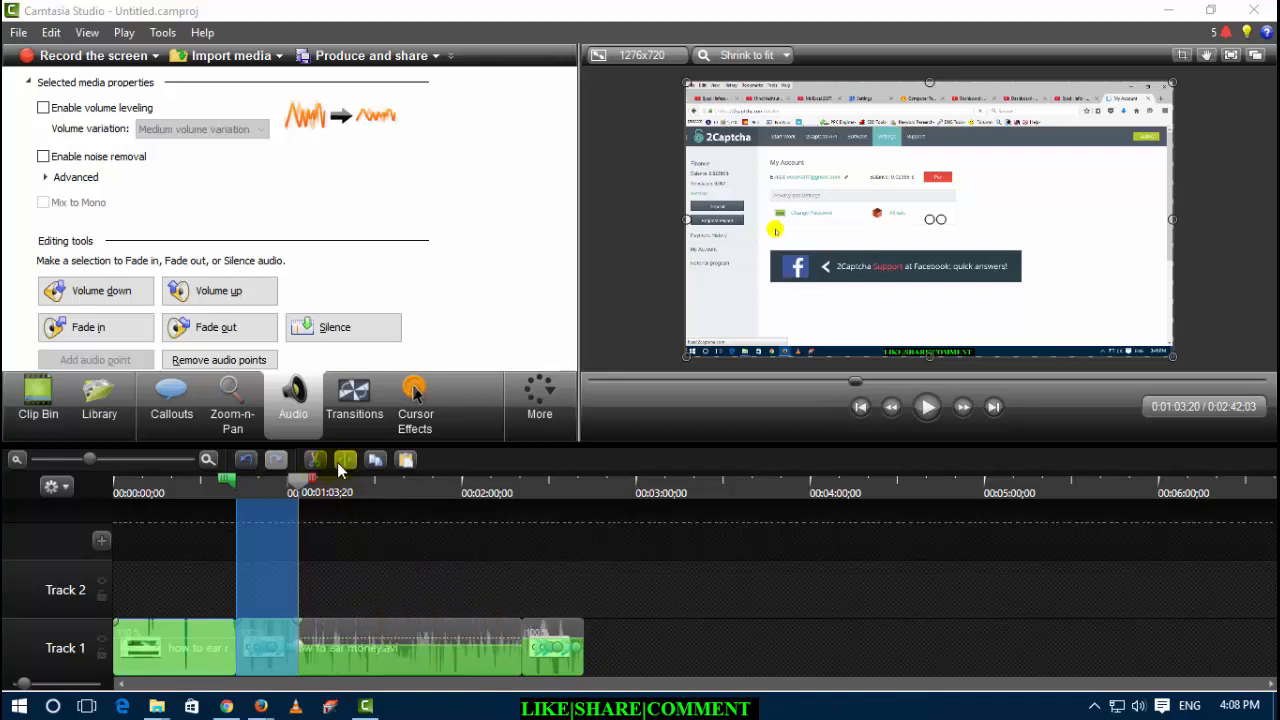
Step: Deselect the clip, collapse the timeline range selection and place the playhead at 0:01:21;23
left_click(373, 613)
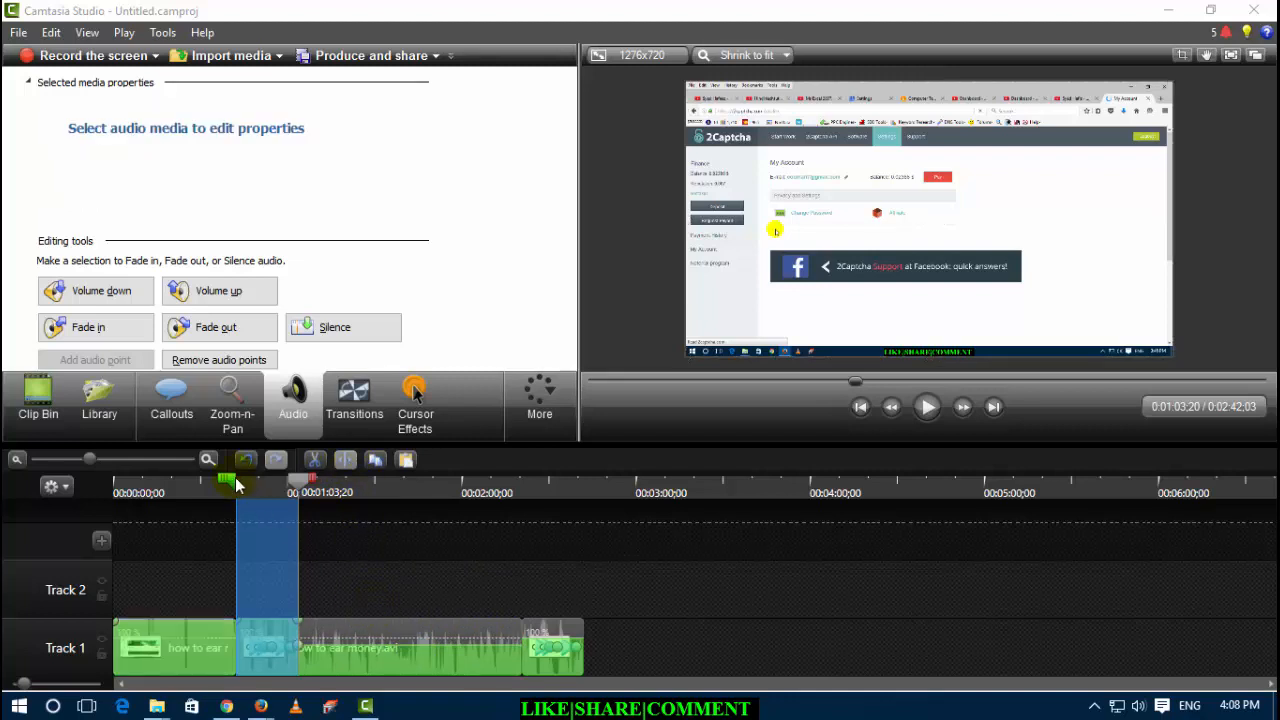
left_click_drag(236, 484, 296, 492)
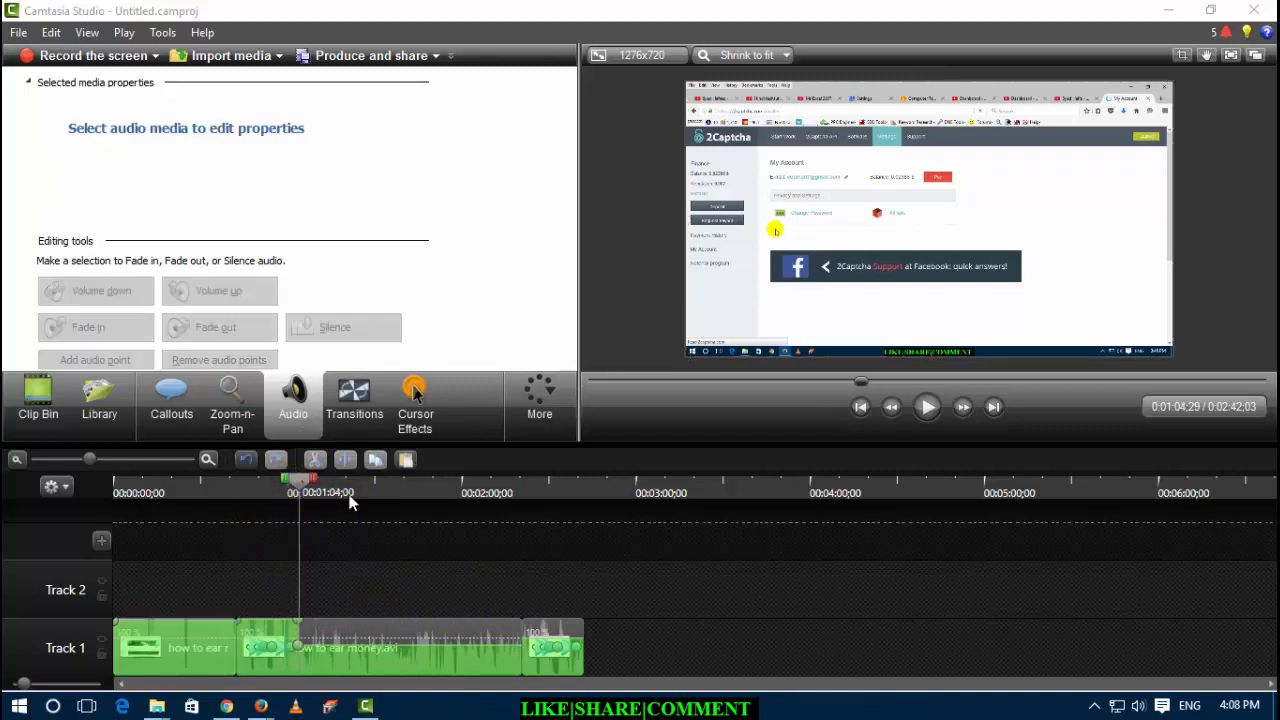
left_click(350, 490)
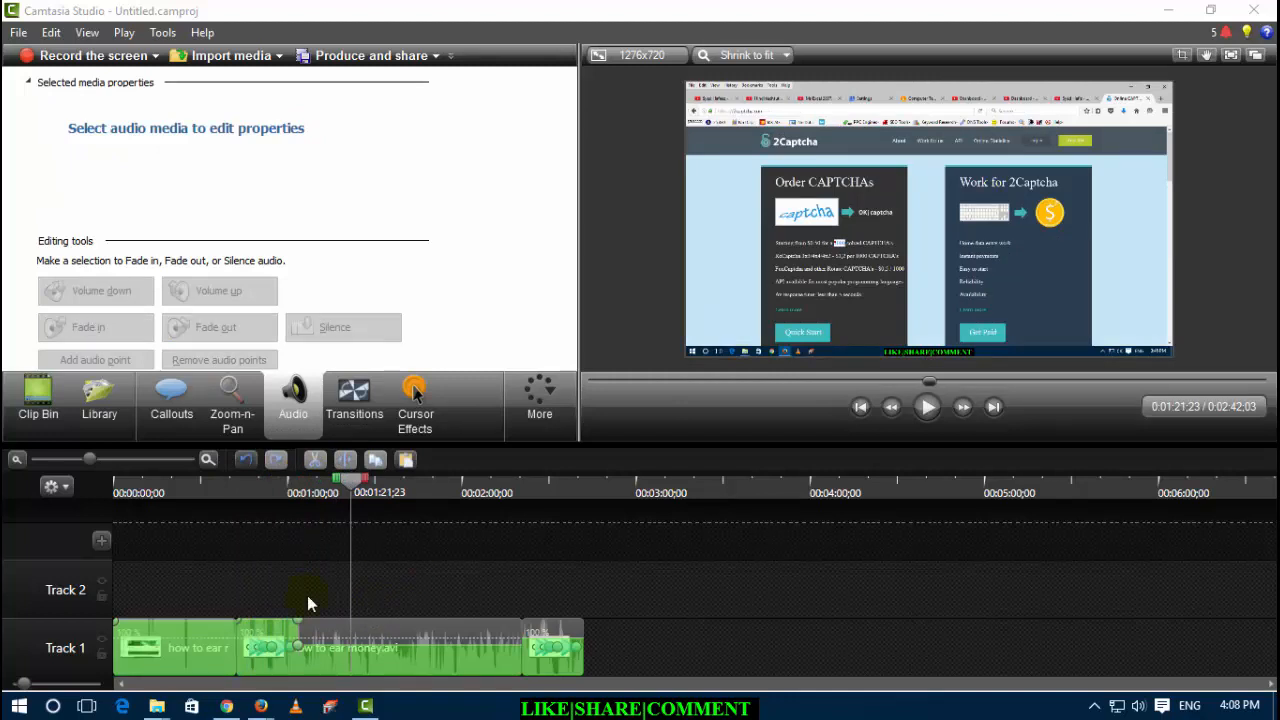